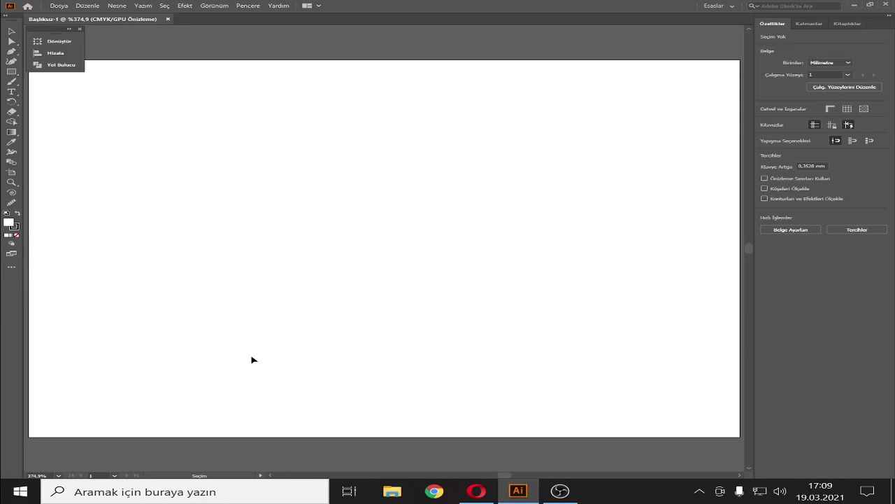
Step: Draw a 71.49 × 9.11 mm thin bar near the page centre, filled dark grey, no stroke
{"action": "left_click", "coordinate": [11, 71]}
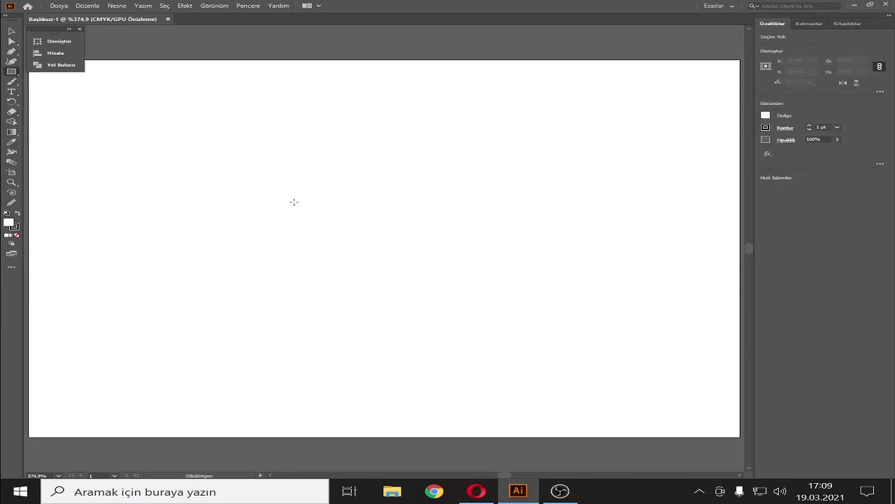
{"action": "left_click_drag", "start_coordinate": [294, 202], "coordinate": [465, 217]}
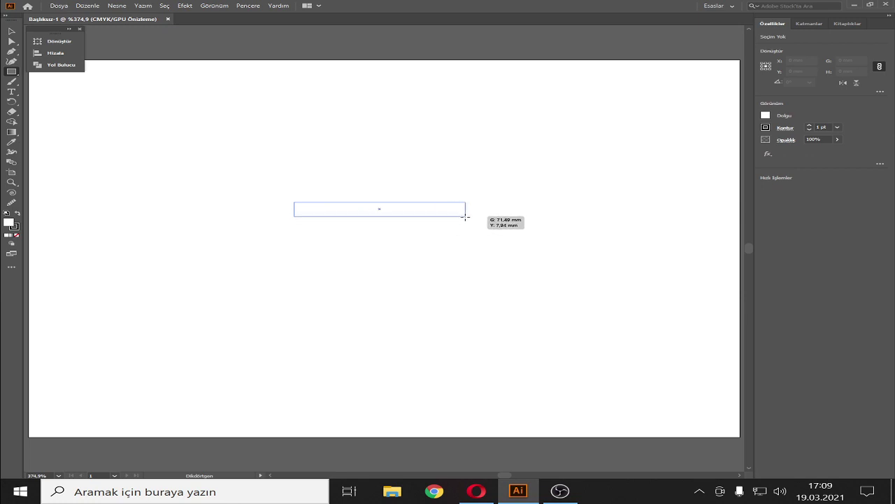
{"action": "left_click_drag", "start_coordinate": [465, 216], "coordinate": [466, 218]}
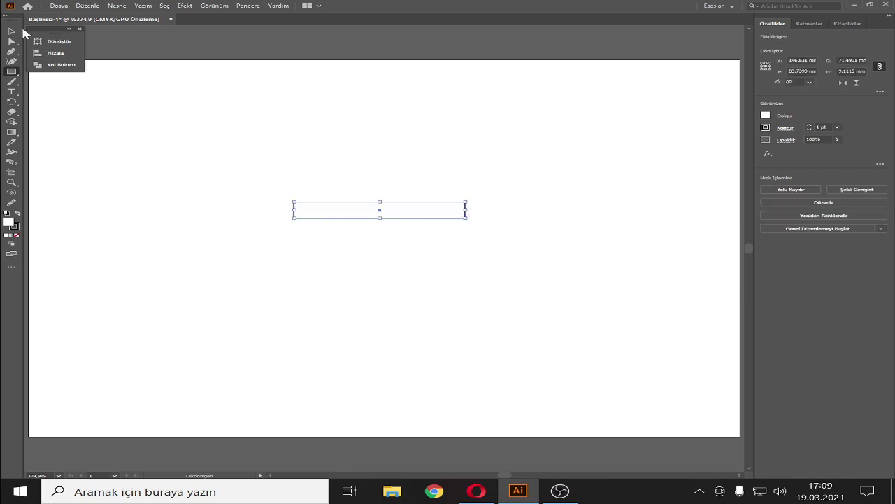
{"action": "left_click", "coordinate": [767, 129]}
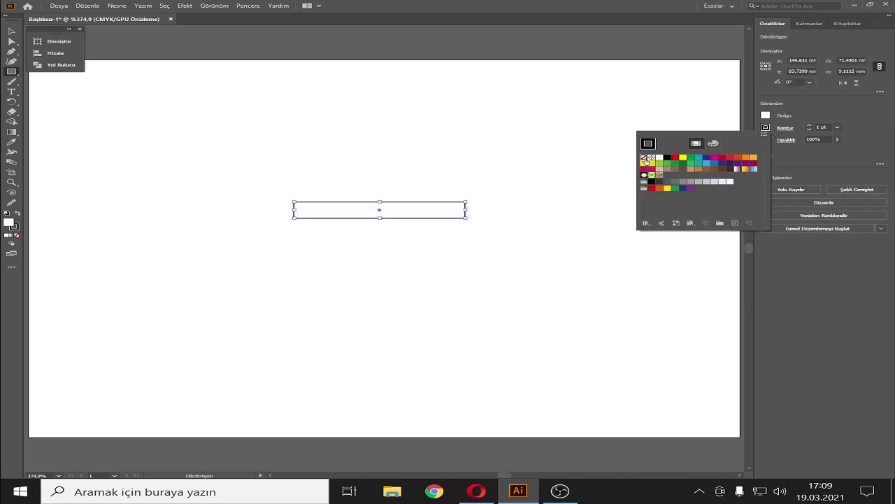
{"action": "left_click", "coordinate": [645, 159]}
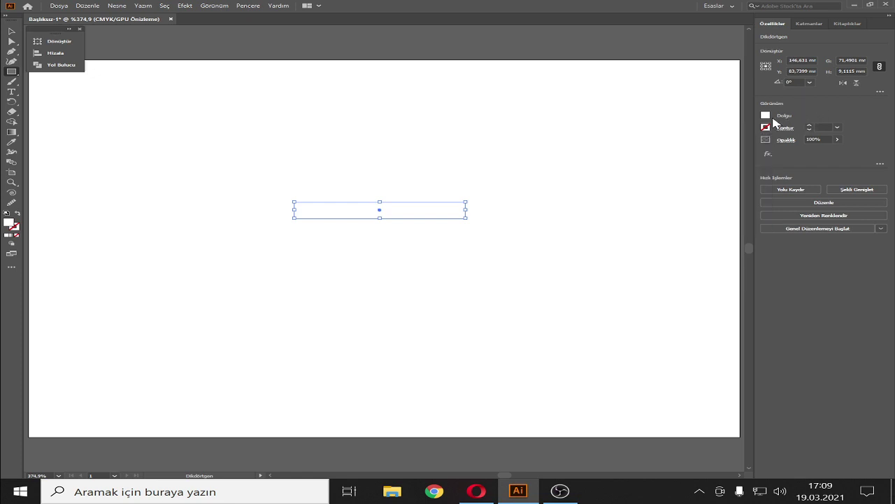
{"action": "left_click", "coordinate": [765, 116]}
{"action": "left_click", "coordinate": [661, 171]}
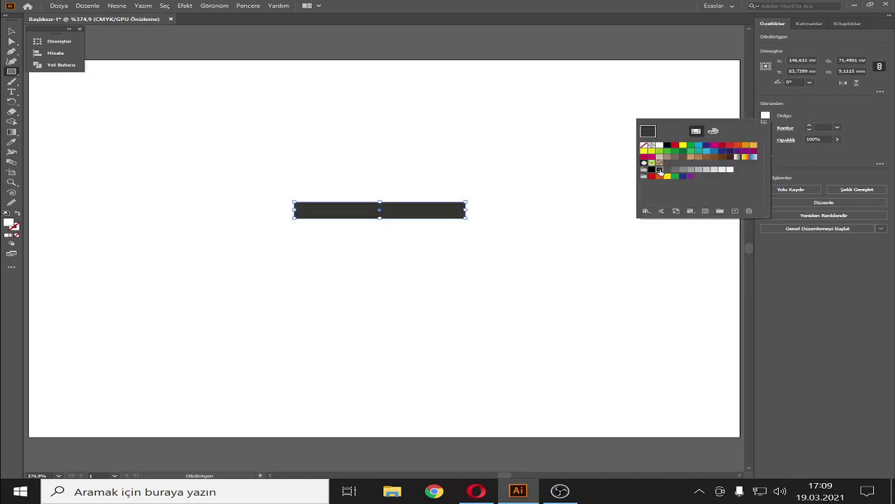
{"action": "left_click", "coordinate": [11, 33]}
{"action": "left_click", "coordinate": [293, 136]}
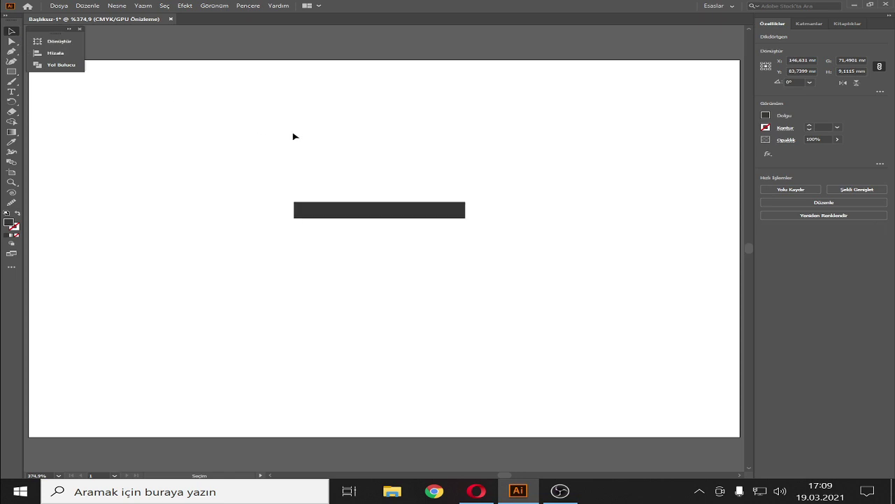
Step: Draw a small rectangle above the bar and slant it by shifting its top-right corner right
{"action": "left_click", "coordinate": [11, 72]}
{"action": "left_click_drag", "start_coordinate": [177, 148], "coordinate": [192, 173]}
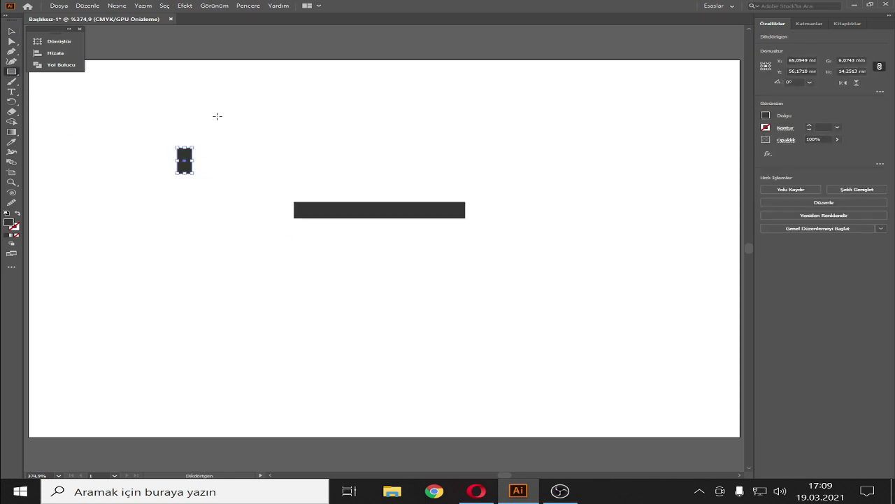
{"action": "key", "text": "a"}
{"action": "left_click", "coordinate": [191, 149]}
{"action": "left_click_drag", "start_coordinate": [192, 149], "coordinate": [207, 152]}
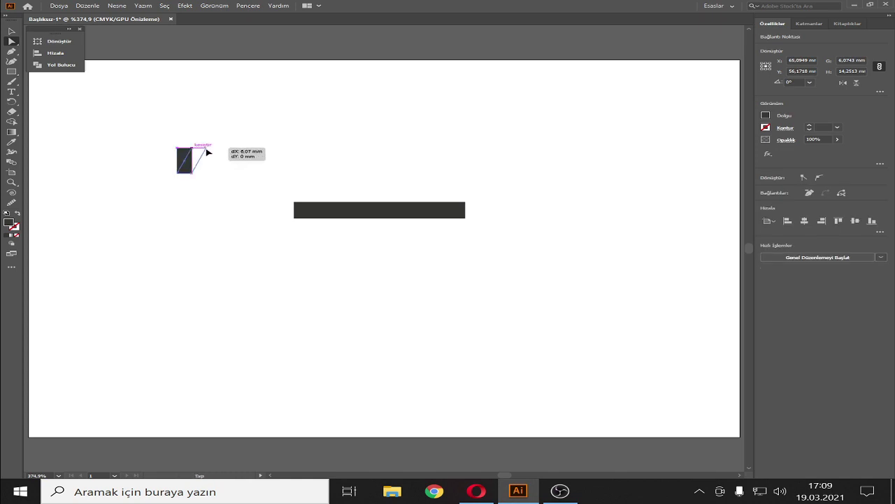
{"action": "left_click", "coordinate": [280, 142]}
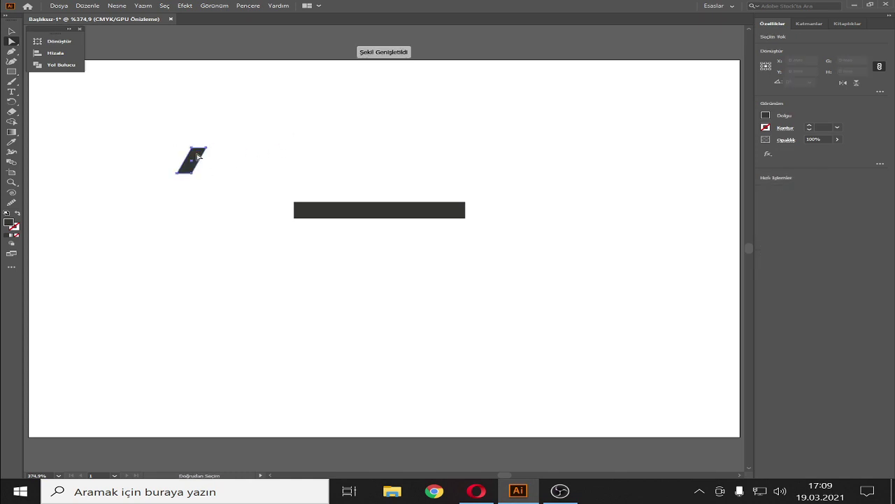
Step: Fill the slanted parallelogram light grey and deselect it
{"action": "left_click", "coordinate": [198, 155]}
{"action": "left_click", "coordinate": [766, 115]}
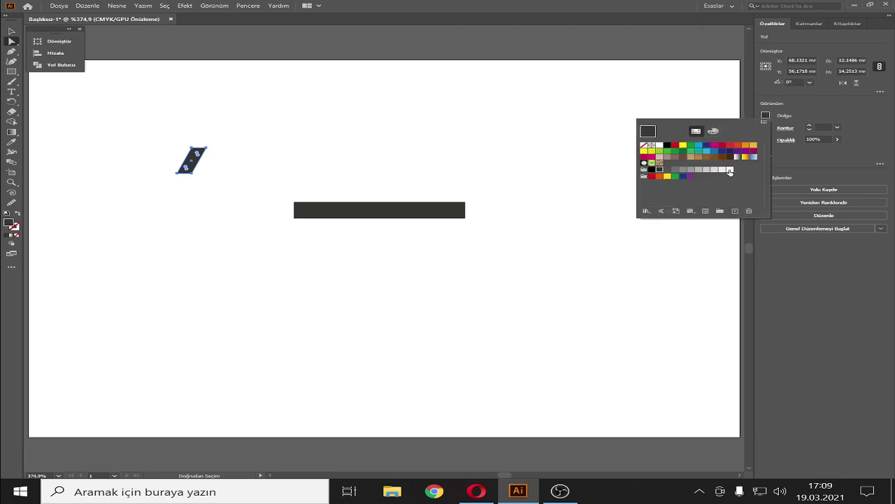
{"action": "left_click", "coordinate": [722, 170]}
{"action": "left_click", "coordinate": [339, 123]}
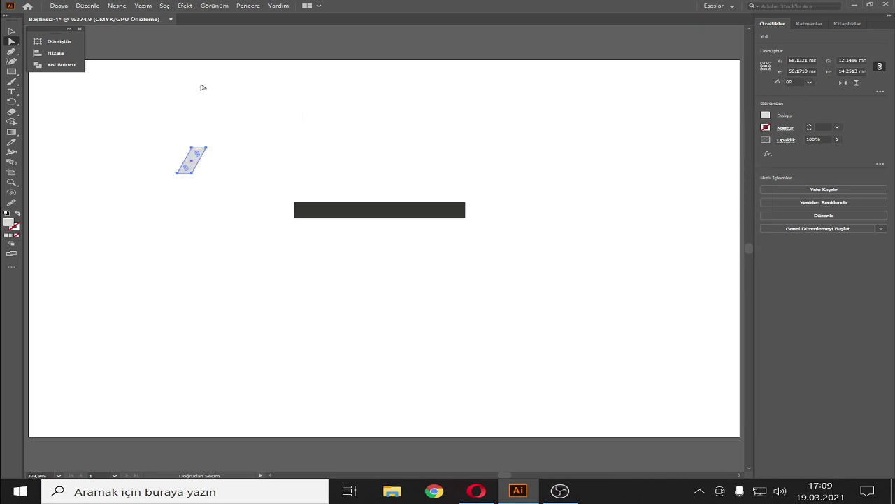
{"action": "left_click", "coordinate": [199, 129]}
Step: Place the light grey parallelogram on the bar's left end and repeat copies rightward across the bar
{"action": "left_click_drag", "start_coordinate": [198, 156], "coordinate": [322, 198]}
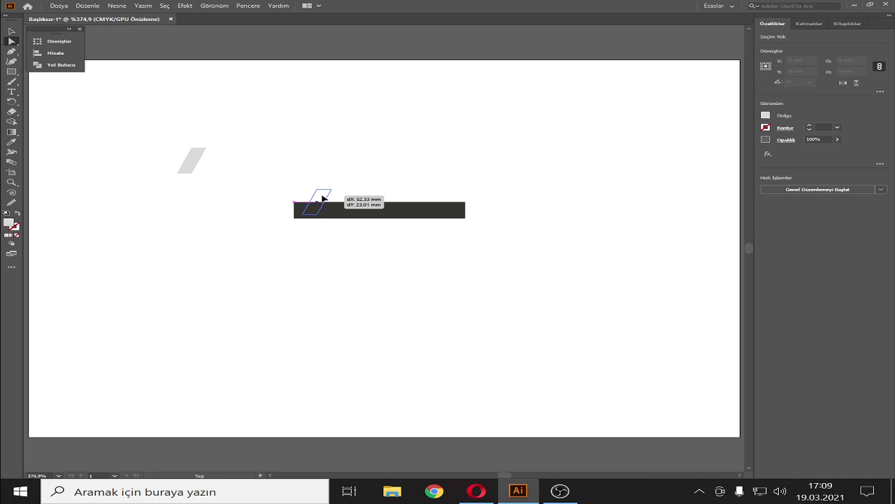
{"action": "left_click_drag", "start_coordinate": [323, 198], "coordinate": [304, 207]}
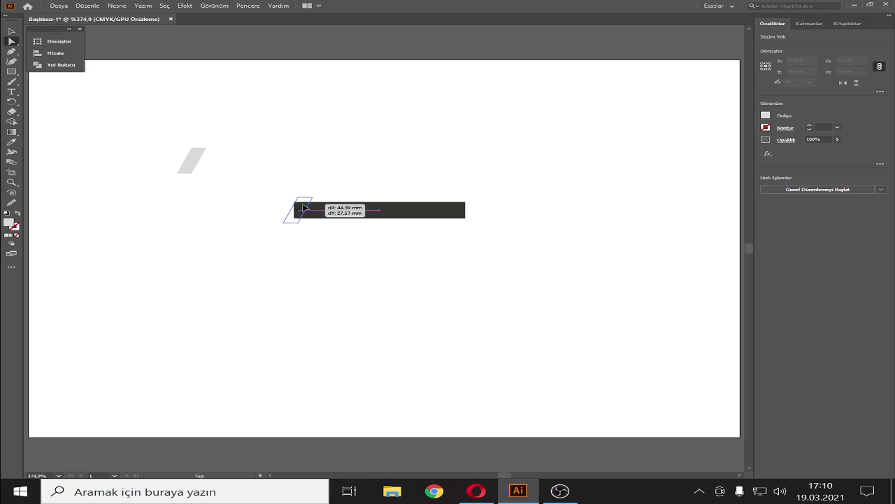
{"action": "left_click_drag", "start_coordinate": [303, 207], "coordinate": [303, 207]}
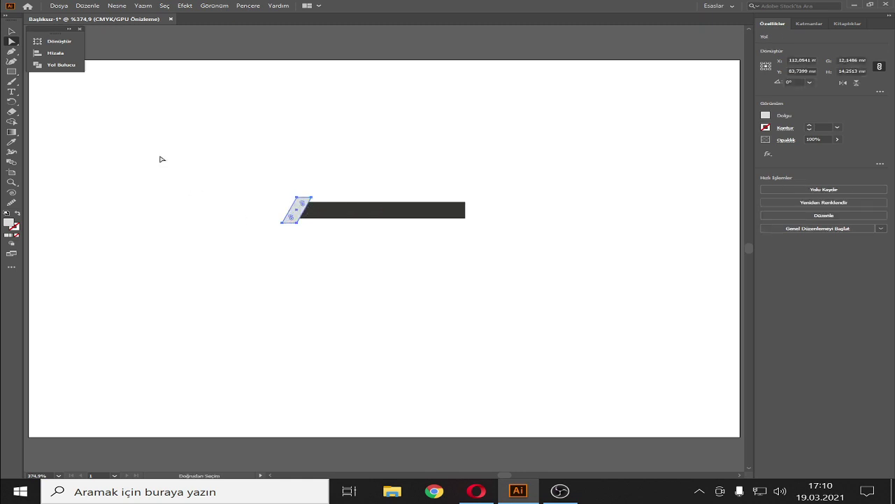
{"action": "key", "text": "v"}
{"action": "left_click", "coordinate": [316, 186]}
{"action": "left_click_drag", "start_coordinate": [303, 208], "coordinate": [318, 207]}
{"action": "key", "text": "ctrl+d"}
{"action": "key", "text": "ctrl+d"}
{"action": "key", "text": "ctrl+d"}
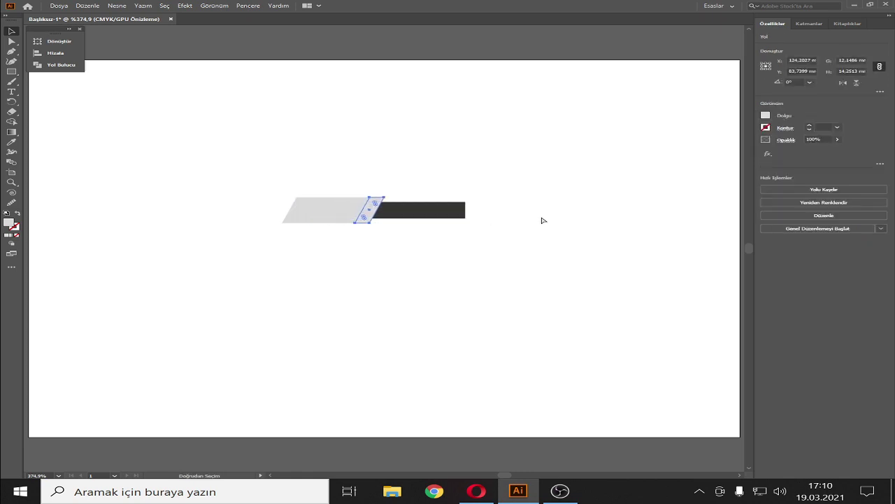
{"action": "key", "text": "ctrl+d"}
{"action": "key", "text": "ctrl+d"}
{"action": "key", "text": "ctrl+d"}
{"action": "key", "text": "ctrl+d"}
{"action": "key", "text": "ctrl+d"}
{"action": "key", "text": "ctrl+d"}
{"action": "key", "text": "ctrl+d"}
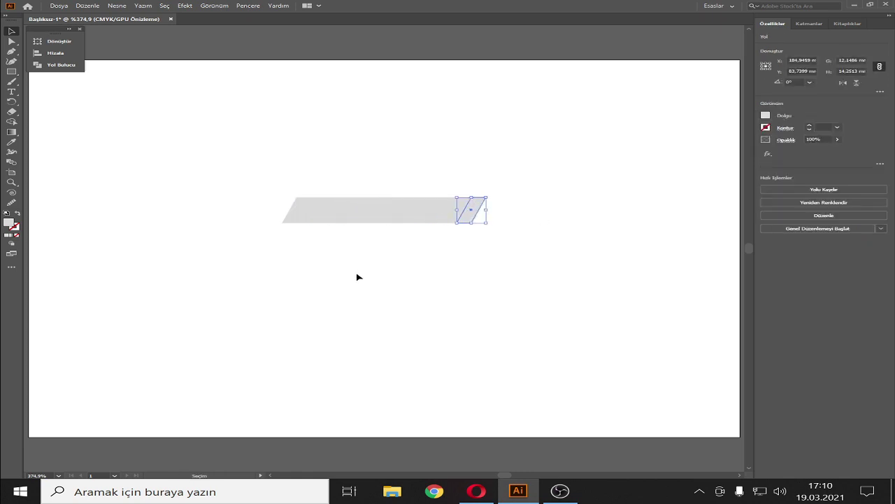
Step: Delete every other parallelogram copy so light and dark stripes alternate along the bar
{"action": "left_click", "coordinate": [359, 279]}
{"action": "left_click", "coordinate": [295, 214]}
{"action": "key", "text": "Delete"}
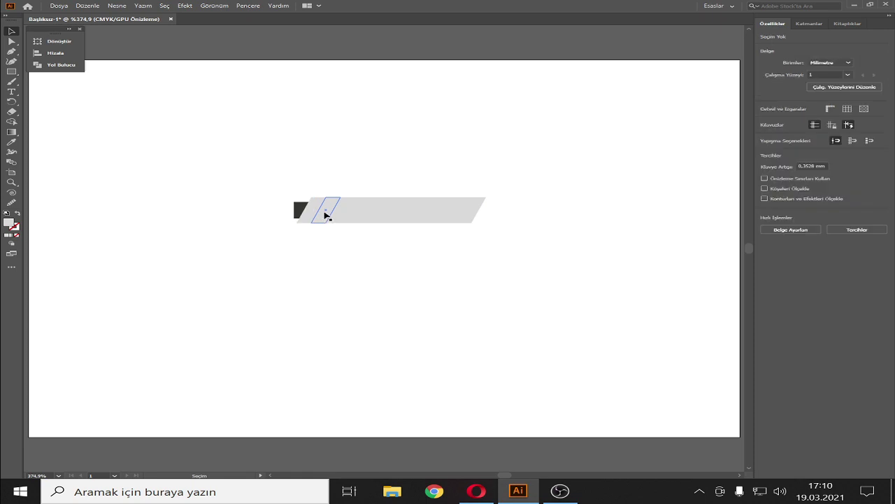
{"action": "left_click", "coordinate": [325, 215]}
{"action": "key", "text": "Delete"}
{"action": "left_click", "coordinate": [354, 218]}
{"action": "key", "text": "Delete"}
{"action": "key", "text": "Delete"}
{"action": "left_click", "coordinate": [412, 219]}
{"action": "key", "text": "Delete"}
{"action": "left_click", "coordinate": [440, 219]}
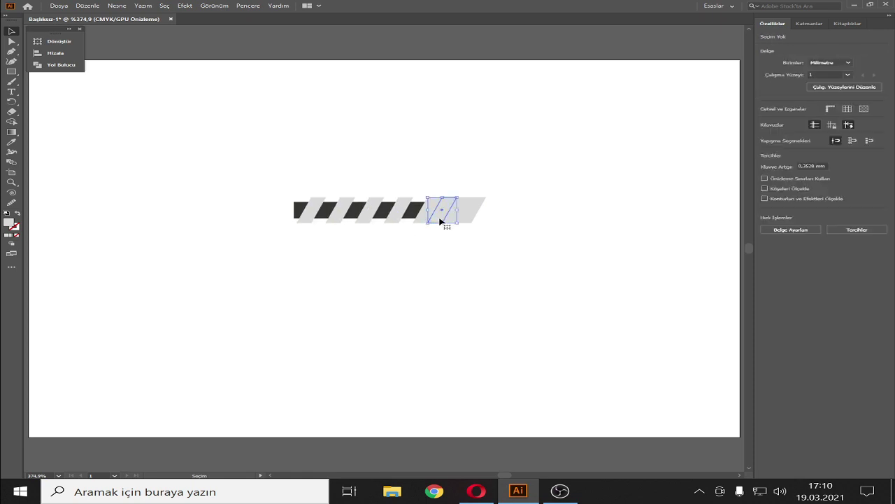
{"action": "key", "text": "Delete"}
{"action": "left_click", "coordinate": [476, 221]}
{"action": "key", "text": "Delete"}
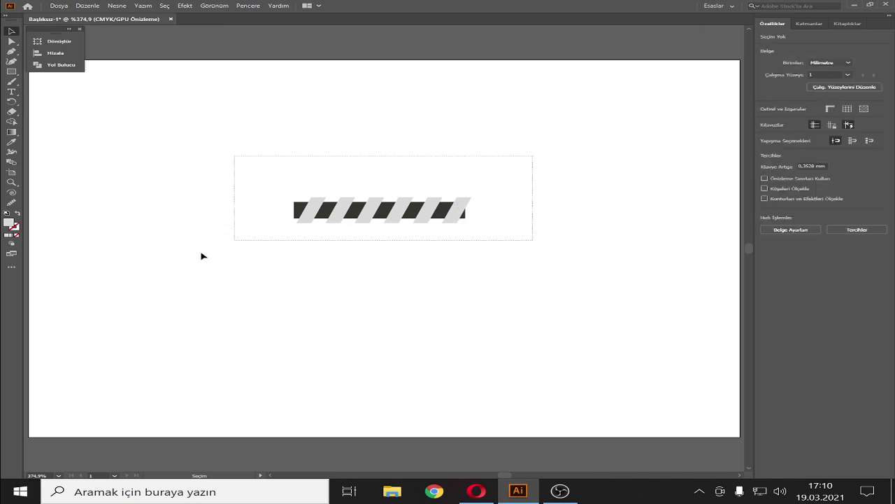
{"action": "left_click_drag", "start_coordinate": [203, 256], "coordinate": [166, 244]}
Step: Merge the stripe regions lying inside the bar with the Shape Builder tool
{"action": "left_click", "coordinate": [12, 121]}
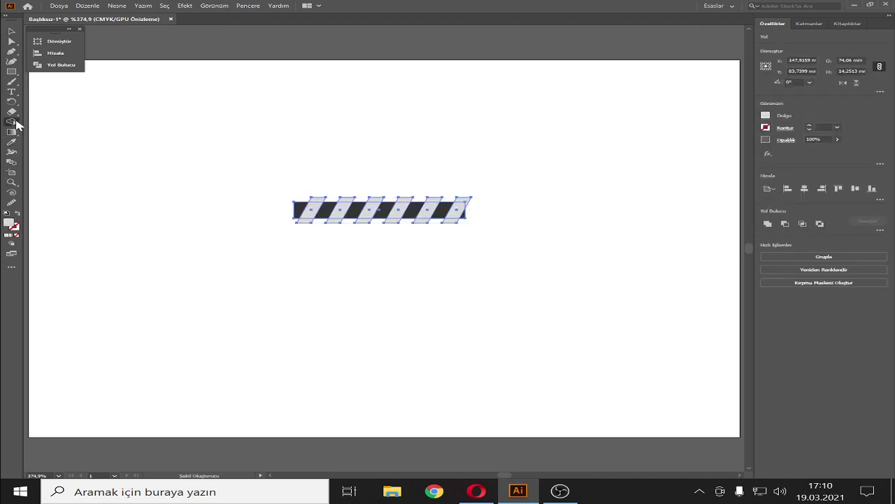
{"action": "left_click", "coordinate": [323, 207]}
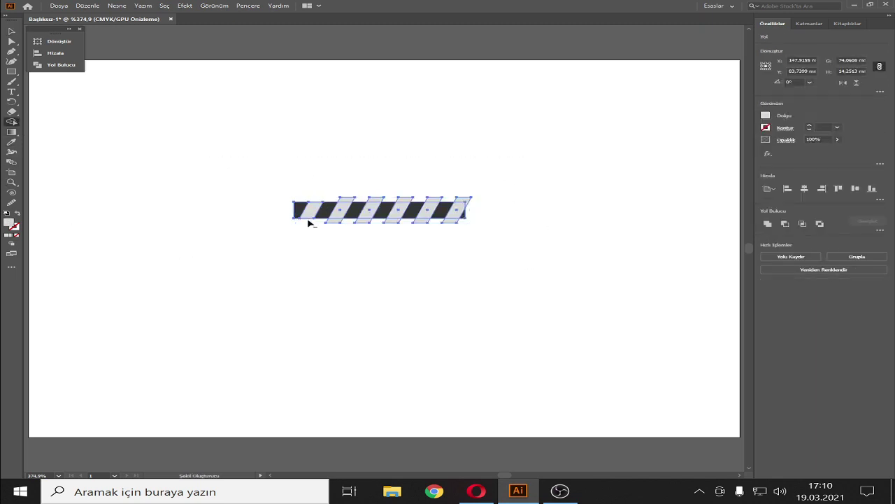
{"action": "left_click", "coordinate": [346, 205]}
{"action": "left_click", "coordinate": [365, 223]}
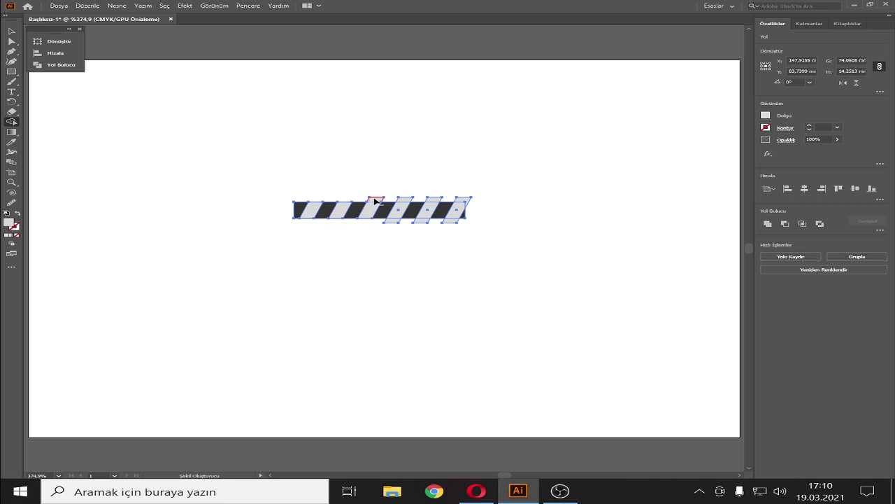
{"action": "left_click", "coordinate": [376, 202]}
{"action": "left_click", "coordinate": [395, 222]}
{"action": "left_click", "coordinate": [422, 220]}
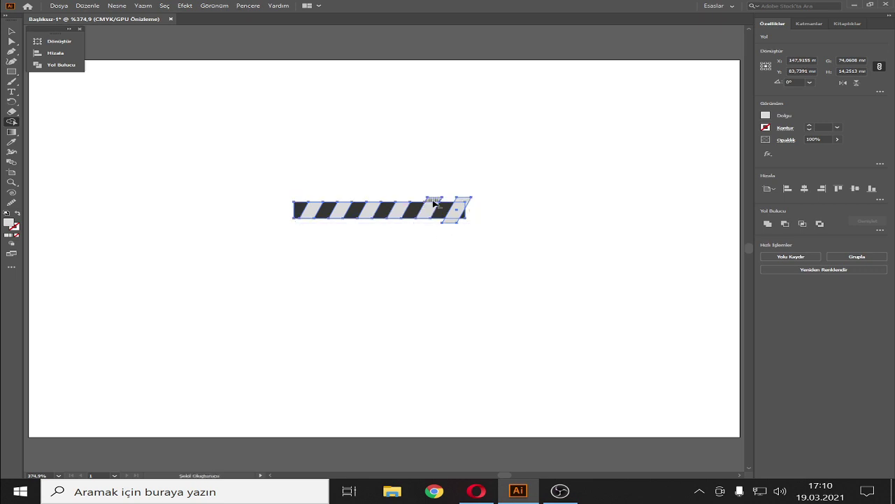
{"action": "left_click", "coordinate": [434, 203]}
Step: Remove the protruding end pieces, leaving a clean 71.49 × 9.11 mm striped bar
{"action": "left_click", "coordinate": [461, 202], "text": "alt"}
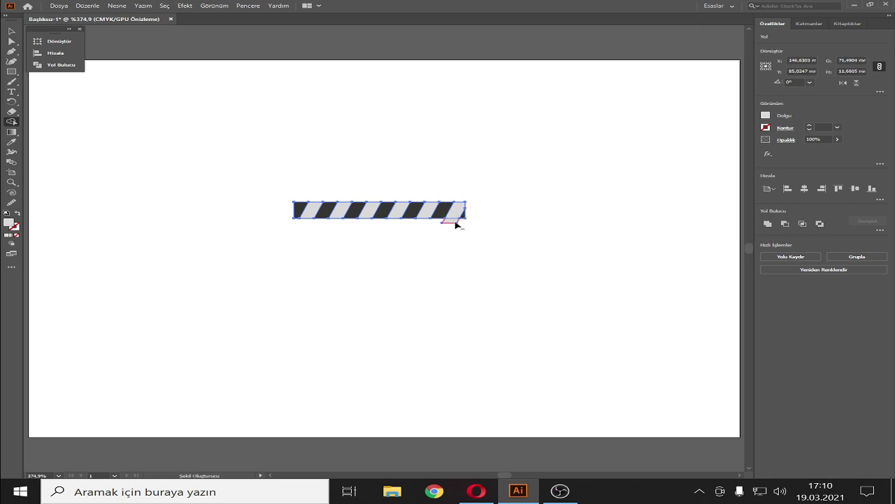
{"action": "left_click", "coordinate": [451, 220], "text": "alt"}
{"action": "left_click", "coordinate": [11, 31]}
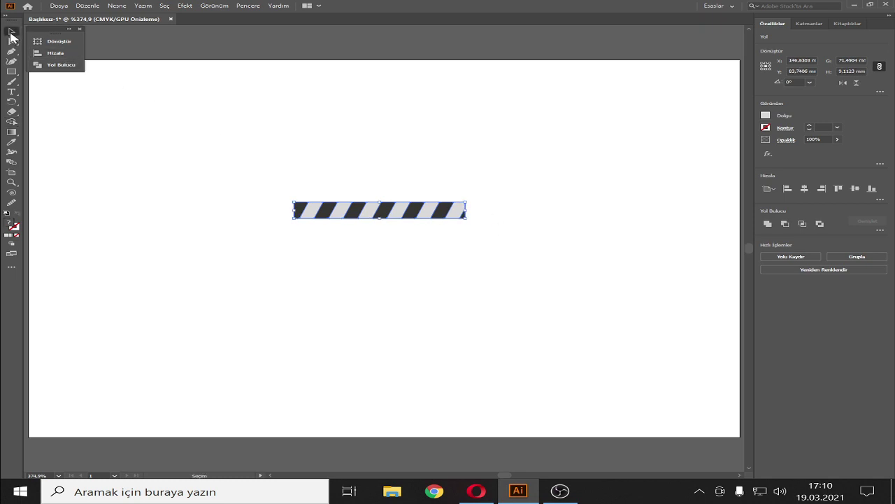
{"action": "left_click", "coordinate": [404, 140]}
{"action": "key", "text": "ctrl+0"}
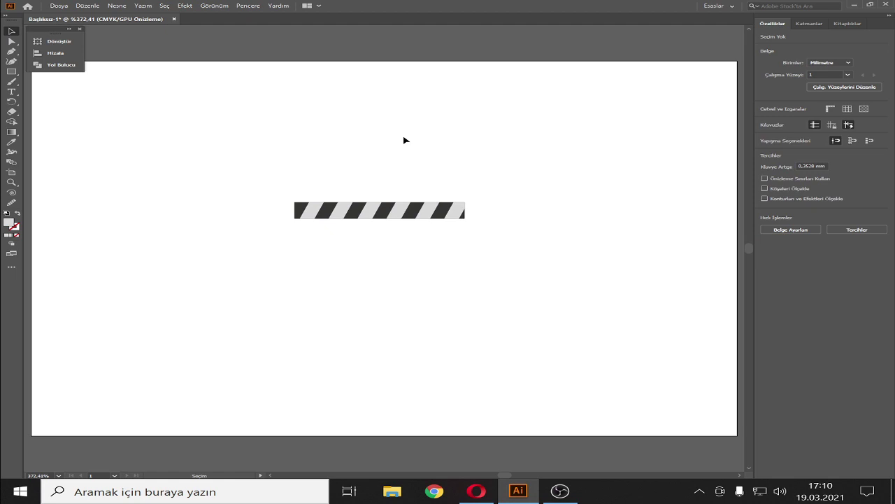
Step: Duplicate the striped bar straight upward and rotate the copy 35°
{"action": "left_click_drag", "start_coordinate": [487, 169], "coordinate": [232, 256]}
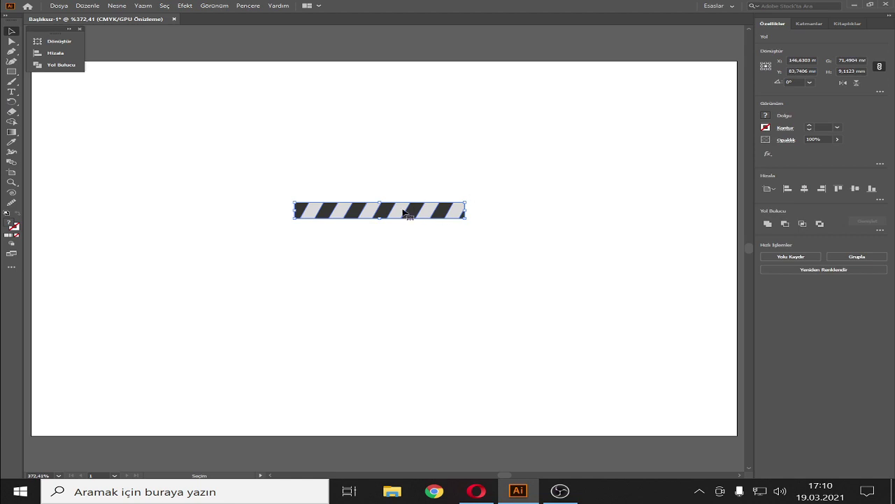
{"action": "left_click_drag", "start_coordinate": [404, 212], "coordinate": [407, 175]}
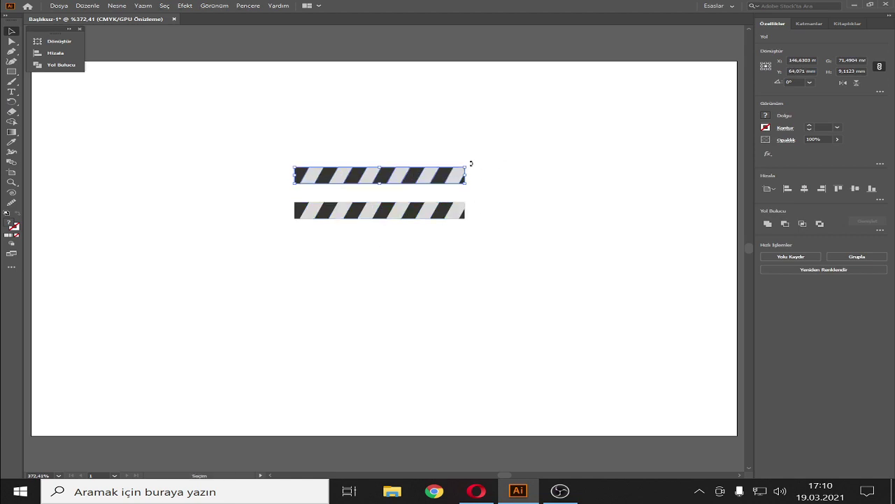
{"action": "left_click", "coordinate": [792, 82]}
{"action": "key", "text": "Return"}
Step: Try a 15° rotation on the top bar, then undo it back to horizontal
{"action": "left_click", "coordinate": [550, 194]}
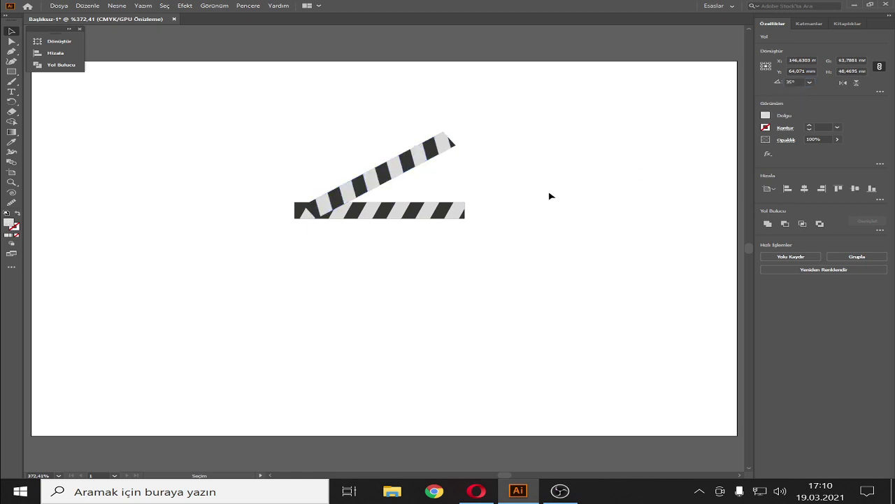
{"action": "left_click", "coordinate": [396, 175]}
{"action": "left_click", "coordinate": [519, 119]}
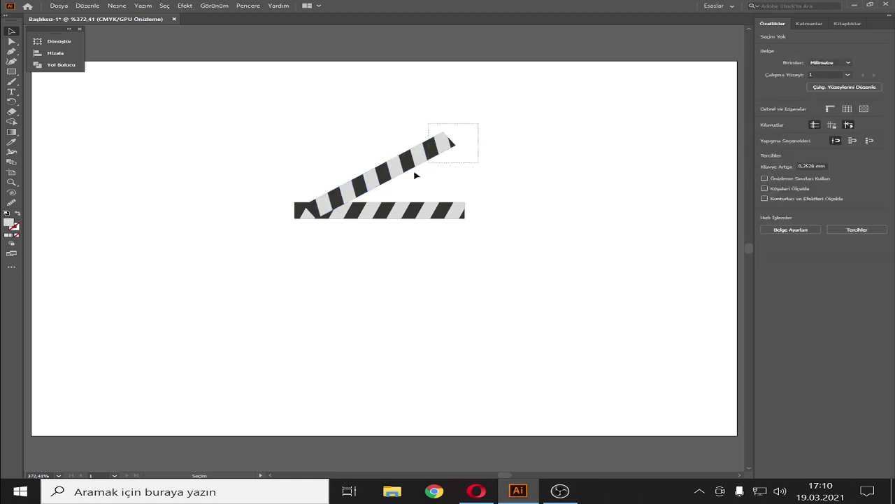
{"action": "left_click", "coordinate": [415, 174]}
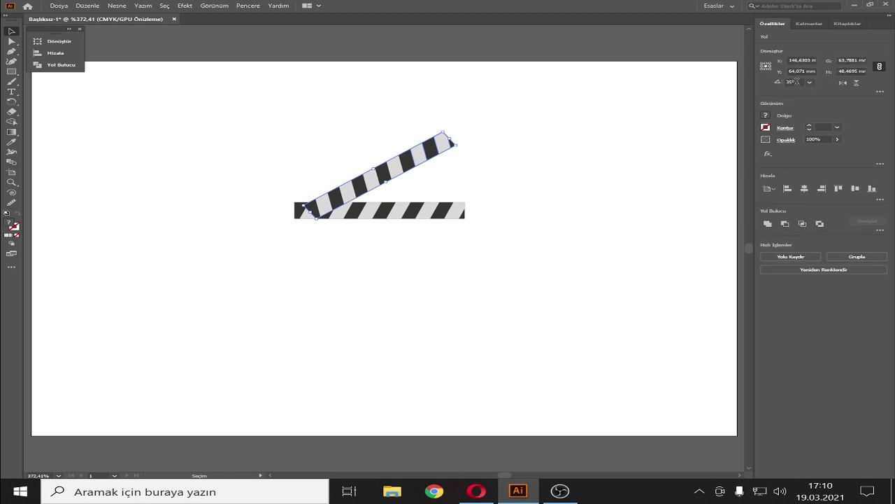
{"action": "double_click", "coordinate": [794, 82]}
{"action": "type", "text": "15"}
{"action": "key", "text": "Return"}
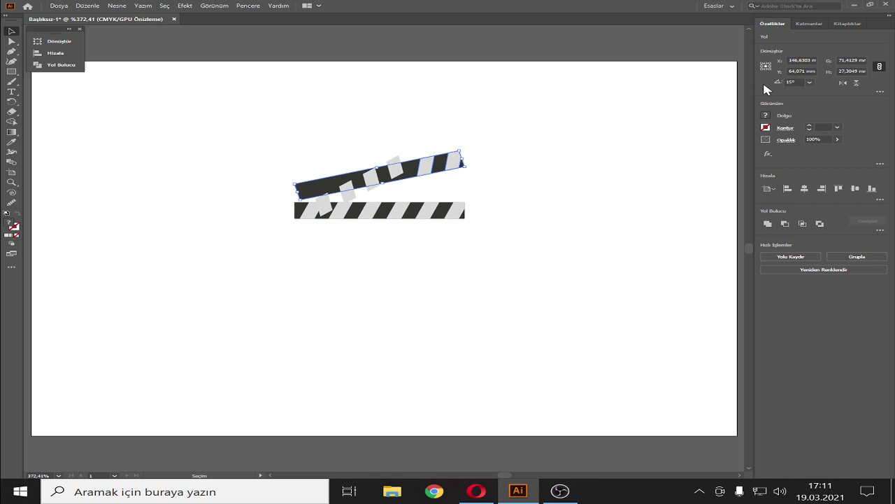
{"action": "key", "text": "ctrl+z"}
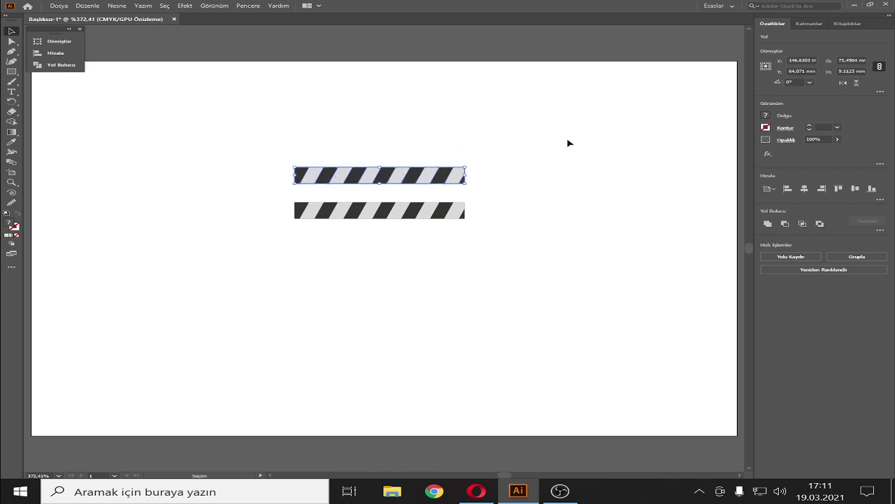
Step: Group the top striped bar's pieces and try a 15° rotation on it
{"action": "mouse_move", "coordinate": [516, 142]}
{"action": "left_mouse_down"}
{"action": "mouse_move", "coordinate": [464, 168]}
{"action": "mouse_move", "coordinate": [260, 194]}
{"action": "left_mouse_up"}
{"action": "key", "text": "ctrl+g"}
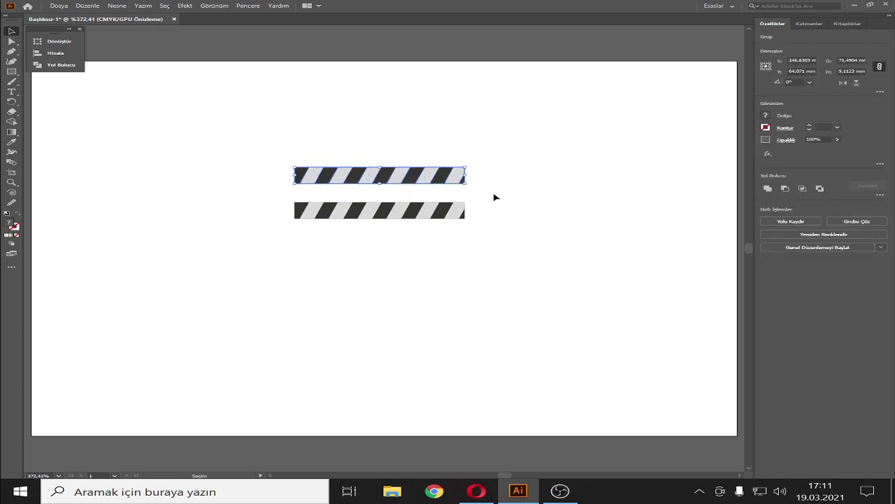
{"action": "left_click_drag", "start_coordinate": [493, 197], "coordinate": [226, 242]}
{"action": "left_click", "coordinate": [455, 172]}
{"action": "left_click", "coordinate": [802, 80]}
{"action": "type", "text": "15"}
{"action": "key", "text": "Return"}
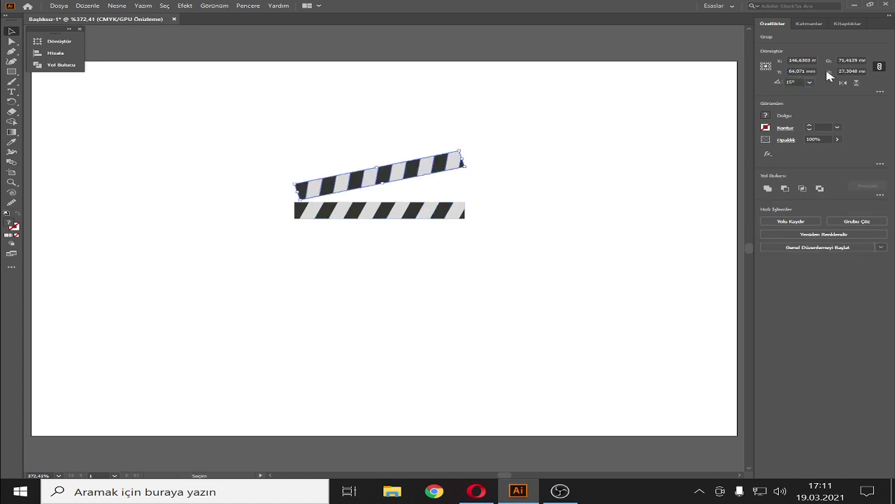
Step: Rotate the top bar to 25° and move its left end onto the bottom bar
{"action": "left_click", "coordinate": [794, 81]}
{"action": "type", "text": "25"}
{"action": "key", "text": "Return"}
{"action": "left_click", "coordinate": [435, 184]}
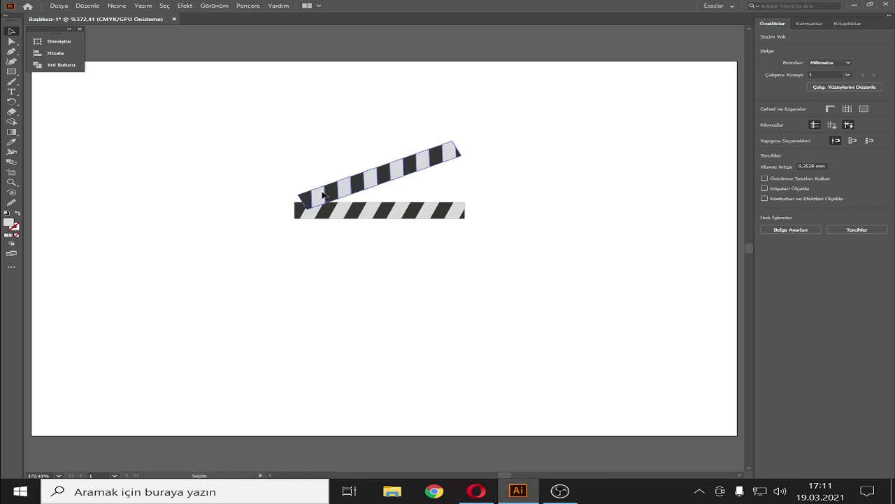
{"action": "mouse_move", "coordinate": [322, 199]}
{"action": "left_mouse_down"}
{"action": "mouse_move", "coordinate": [312, 184]}
{"action": "mouse_move", "coordinate": [315, 195]}
{"action": "left_mouse_up"}
{"action": "left_click", "coordinate": [556, 167]}
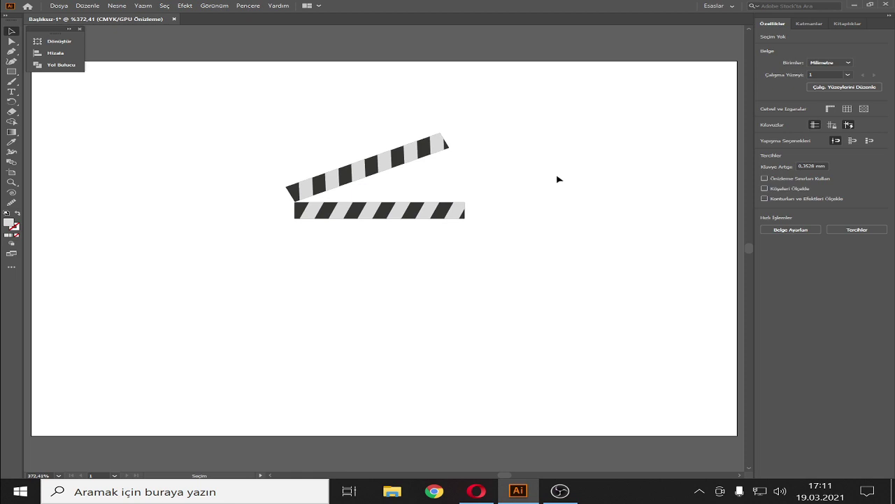
{"action": "left_click", "coordinate": [11, 71]}
Step: Draw a small rectangle left of the clapper bars and fill it a darker grey
{"action": "mouse_move", "coordinate": [149, 196]}
{"action": "left_mouse_down"}
{"action": "mouse_move", "coordinate": [184, 222]}
{"action": "mouse_move", "coordinate": [179, 227]}
{"action": "left_mouse_up"}
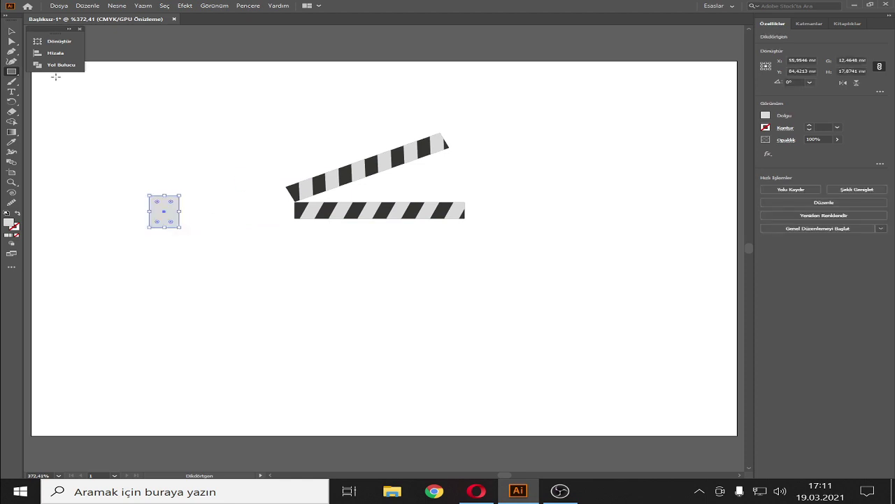
{"action": "left_click", "coordinate": [11, 31]}
{"action": "left_click", "coordinate": [766, 116]}
{"action": "left_click", "coordinate": [698, 172]}
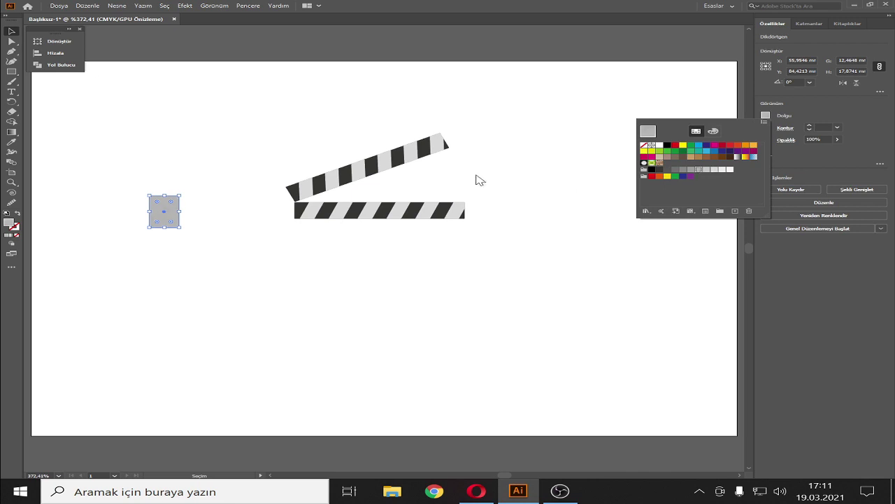
{"action": "left_click", "coordinate": [11, 31]}
{"action": "left_click", "coordinate": [164, 222]}
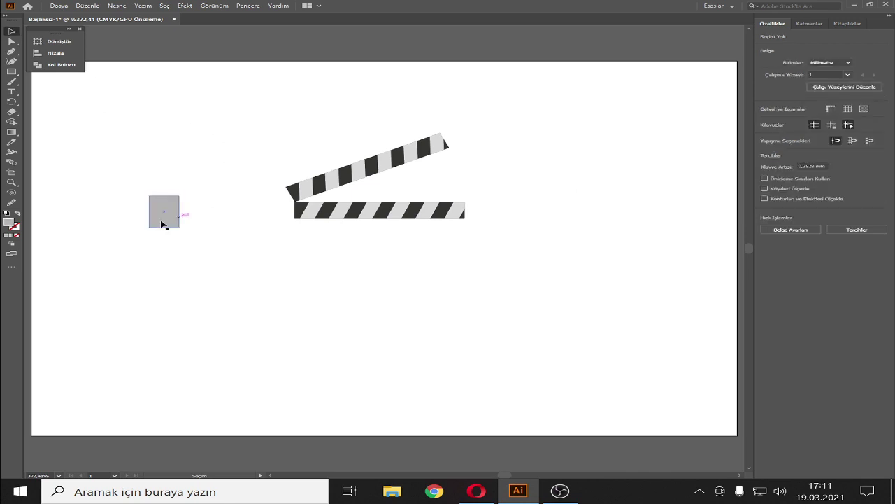
Step: Try slanting the rectangle's bottom-right corner leftward, then undo that edit
{"action": "left_click", "coordinate": [215, 218]}
{"action": "key", "text": "a"}
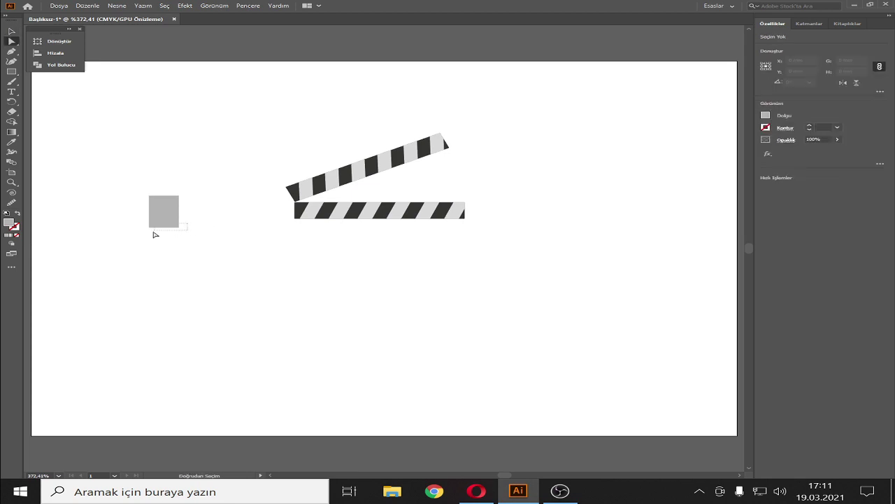
{"action": "left_click", "coordinate": [176, 228]}
{"action": "left_click_drag", "start_coordinate": [176, 229], "coordinate": [166, 229]}
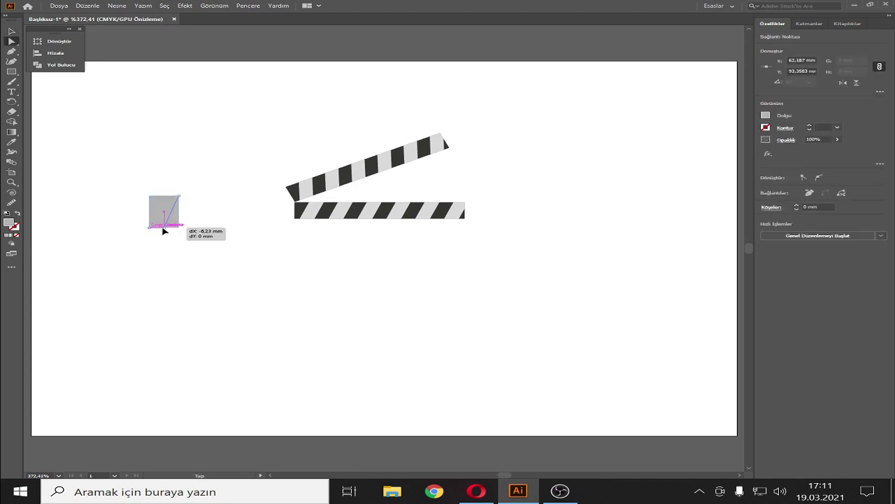
{"action": "left_click_drag", "start_coordinate": [165, 230], "coordinate": [162, 230]}
{"action": "left_click", "coordinate": [222, 217]}
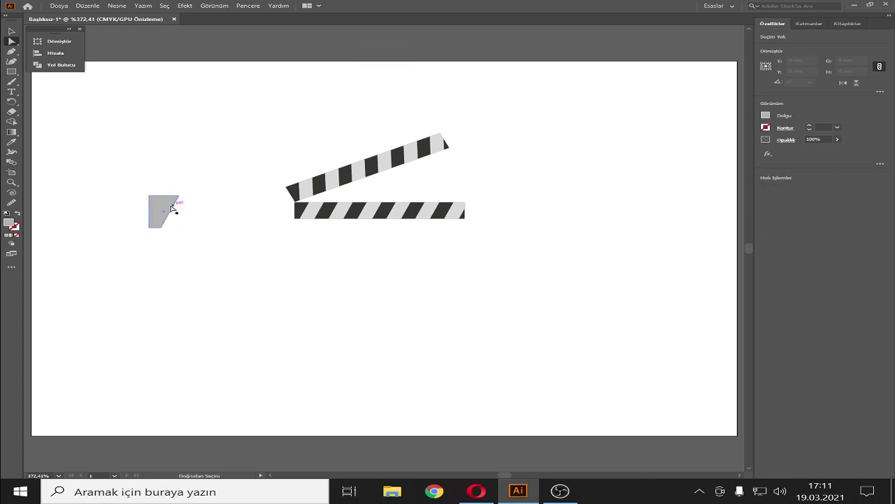
{"action": "key", "text": "ctrl+z"}
{"action": "left_click", "coordinate": [199, 155]}
Step: Add an anchor midway on the right edge and slide the bottom-right corner left
{"action": "key", "text": "v"}
{"action": "left_click", "coordinate": [168, 203]}
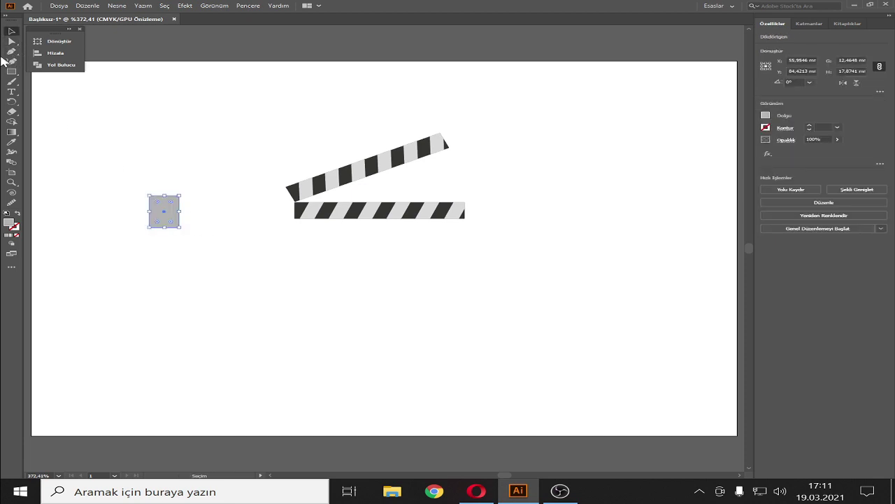
{"action": "left_click", "coordinate": [13, 52]}
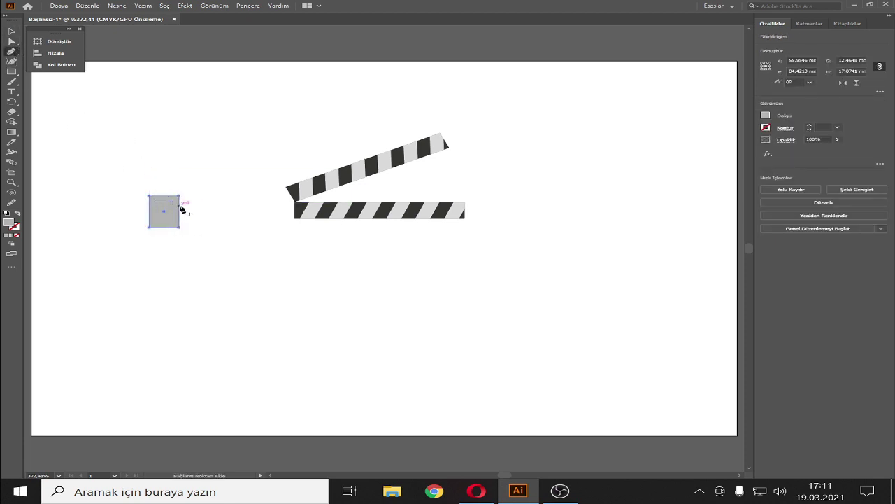
{"action": "left_click", "coordinate": [180, 209]}
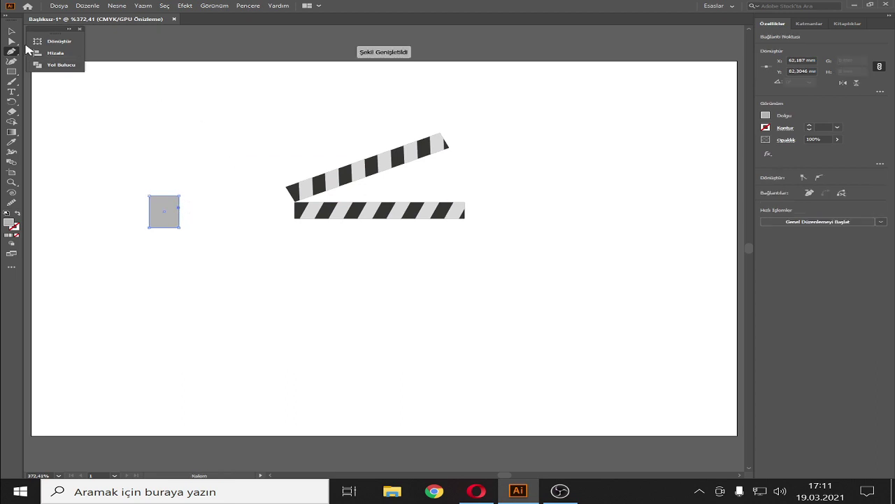
{"action": "key", "text": "v"}
{"action": "key", "text": "a"}
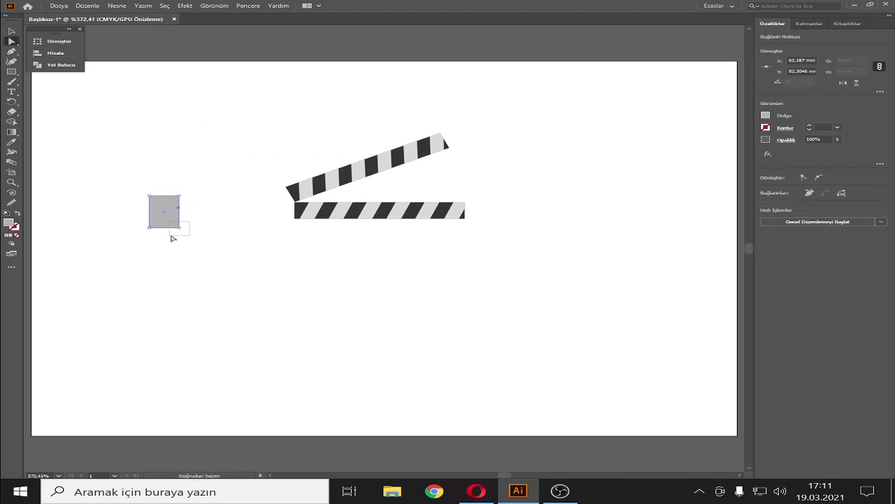
{"action": "left_click", "coordinate": [179, 227]}
{"action": "left_click_drag", "start_coordinate": [177, 230], "coordinate": [161, 227]}
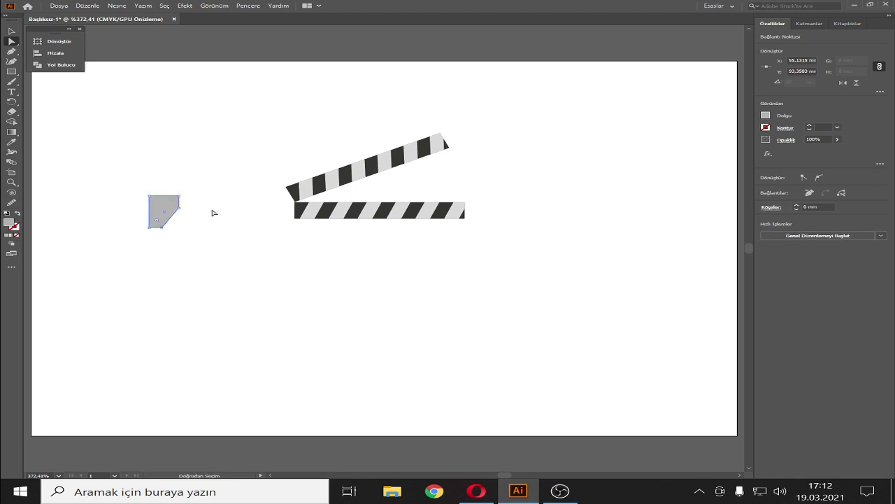
{"action": "left_click", "coordinate": [213, 210]}
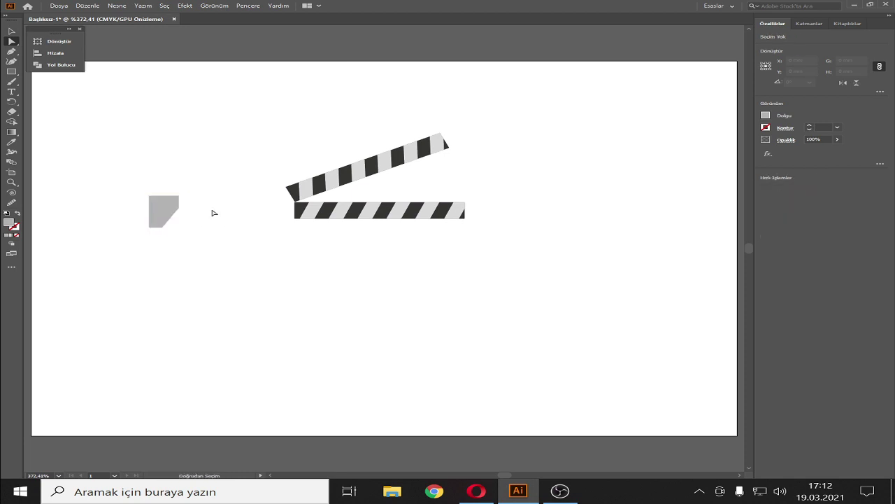
Step: Slide the top-right corner left to form the point, then round all corners
{"action": "left_click", "coordinate": [174, 202]}
{"action": "left_click_drag", "start_coordinate": [174, 202], "coordinate": [172, 200]}
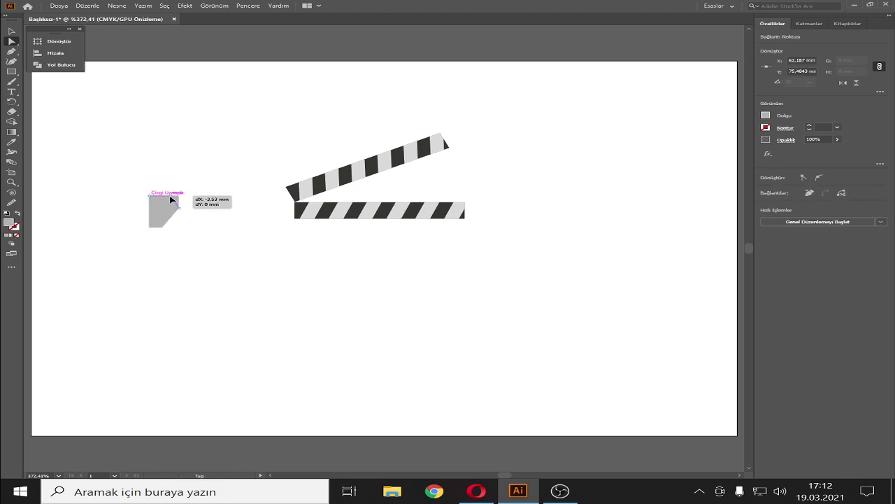
{"action": "left_click_drag", "start_coordinate": [171, 200], "coordinate": [170, 196]}
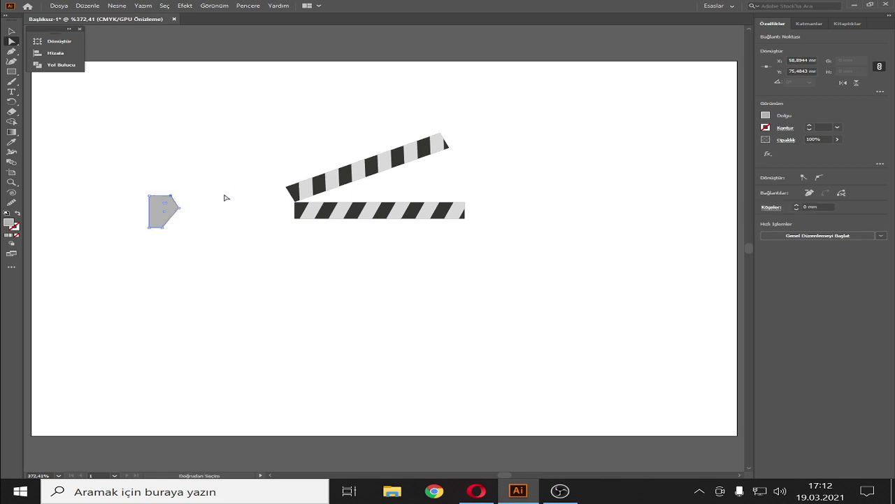
{"action": "left_click", "coordinate": [217, 174]}
{"action": "left_click", "coordinate": [160, 212]}
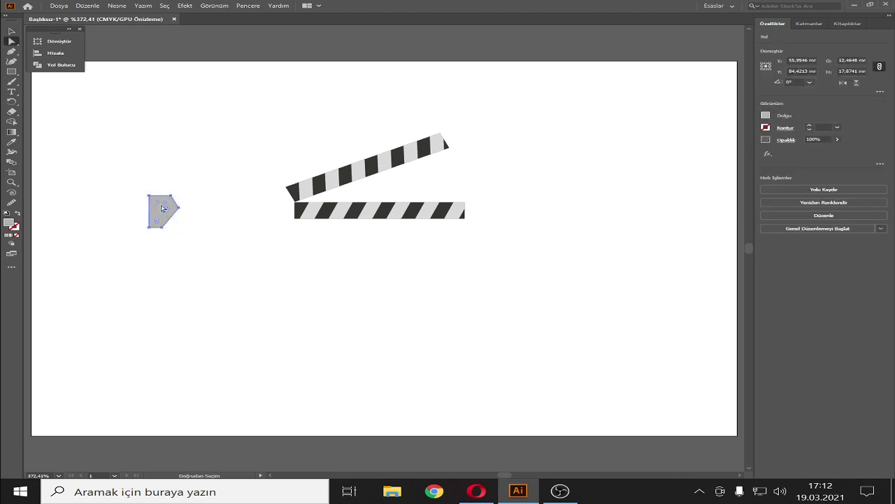
{"action": "left_click_drag", "start_coordinate": [160, 202], "coordinate": [156, 205]}
{"action": "left_click", "coordinate": [236, 184]}
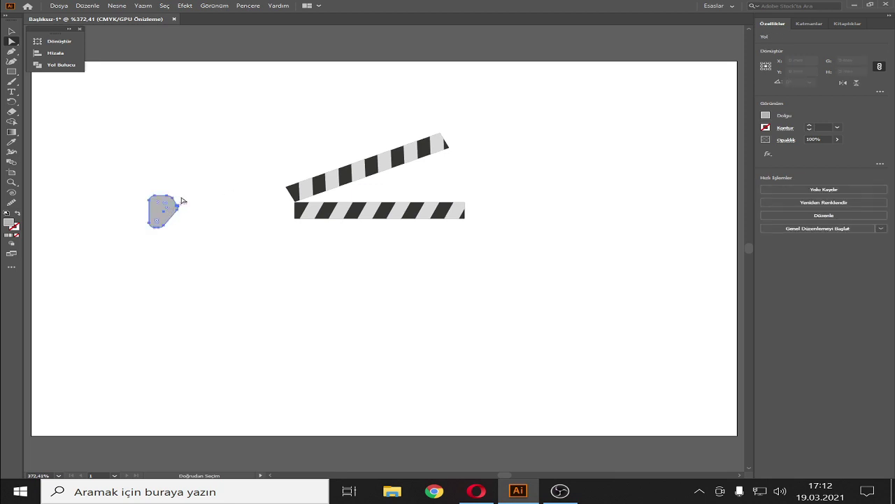
Step: Narrow the gray hinge shape to about 12.11 mm wide
{"action": "left_click", "coordinate": [181, 199]}
{"action": "left_click", "coordinate": [192, 191]}
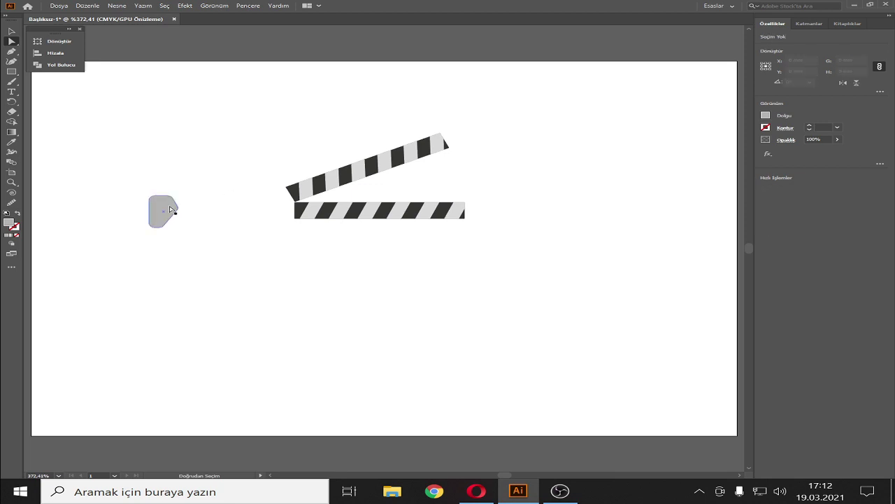
{"action": "left_click", "coordinate": [177, 210]}
{"action": "key", "text": "v"}
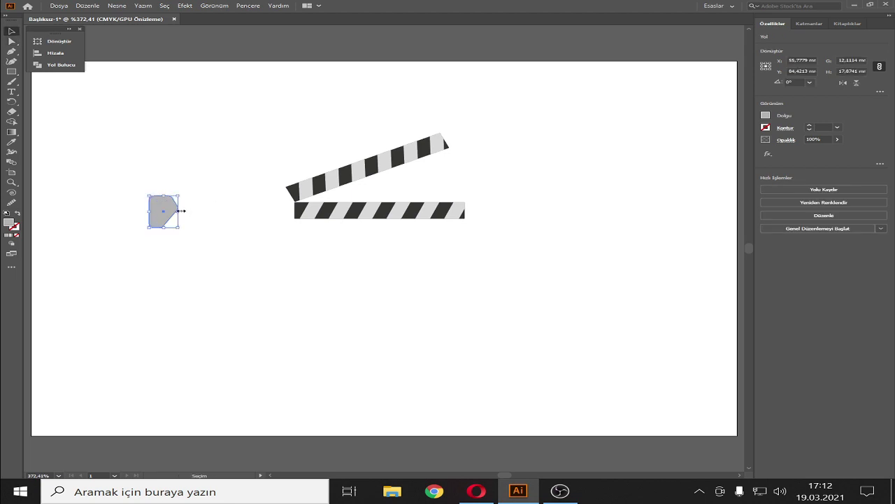
{"action": "left_click_drag", "start_coordinate": [177, 211], "coordinate": [173, 213]}
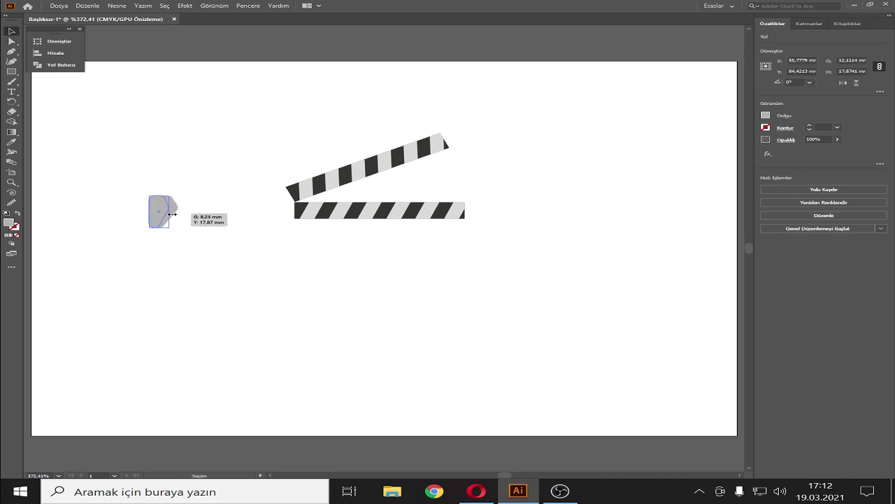
Step: Move the gray hinge onto the clapper bars' left end
{"action": "left_click", "coordinate": [186, 206]}
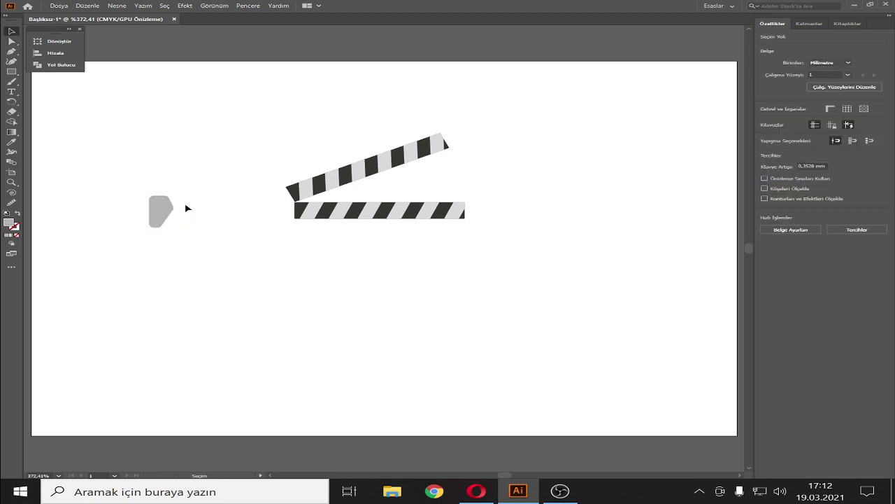
{"action": "left_click_drag", "start_coordinate": [158, 201], "coordinate": [298, 197]}
{"action": "left_click", "coordinate": [450, 192]}
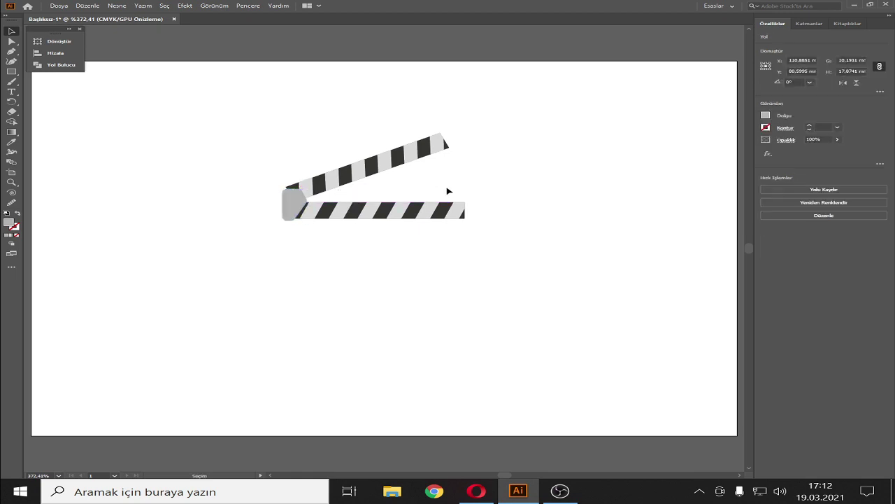
{"action": "scroll", "coordinate": [433, 200], "scroll_direction": "up", "scroll_amount": 1}
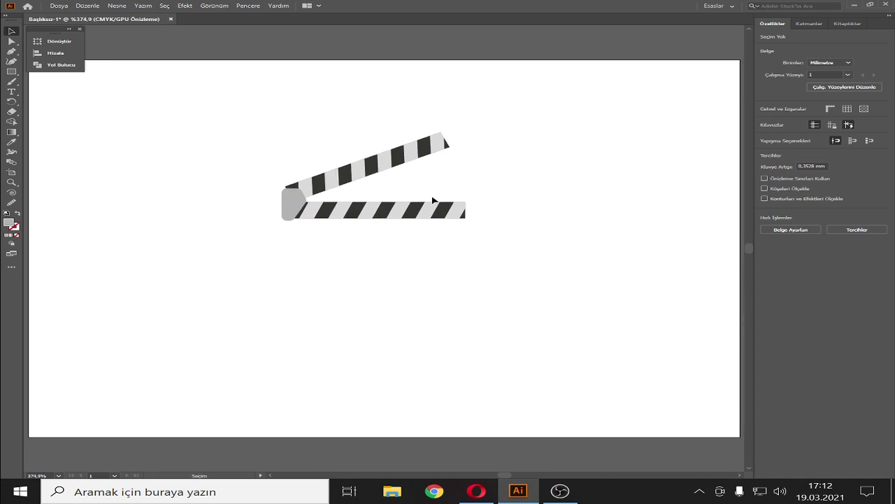
Step: Draw a 4.36 mm circle on the hinge, give it the dark stripe colour, nudge it down
{"action": "left_click_drag", "start_coordinate": [10, 70], "coordinate": [61, 89]}
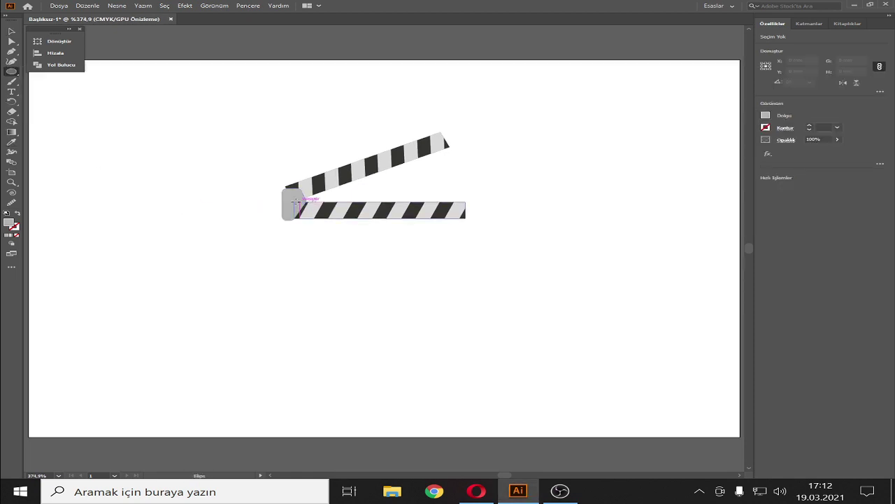
{"action": "left_click_drag", "start_coordinate": [282, 188], "coordinate": [298, 204]}
{"action": "key", "text": "i"}
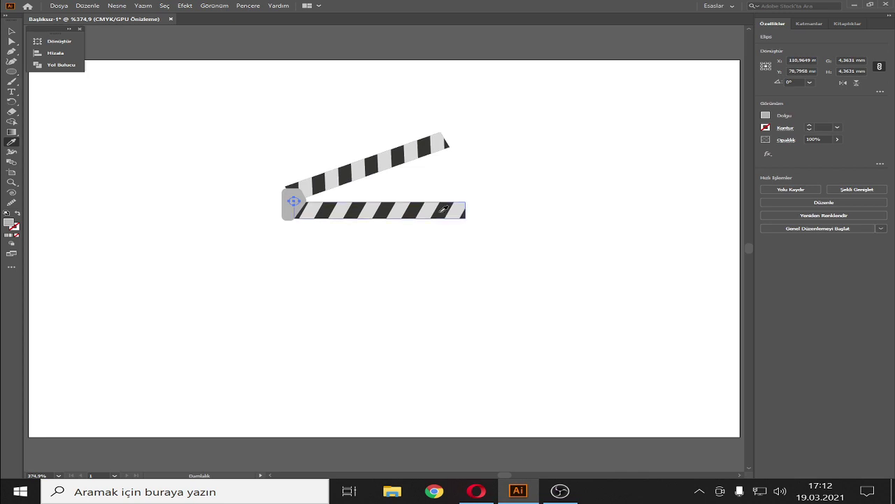
{"action": "left_click", "coordinate": [442, 208]}
{"action": "left_click", "coordinate": [12, 31]}
{"action": "left_click", "coordinate": [386, 222]}
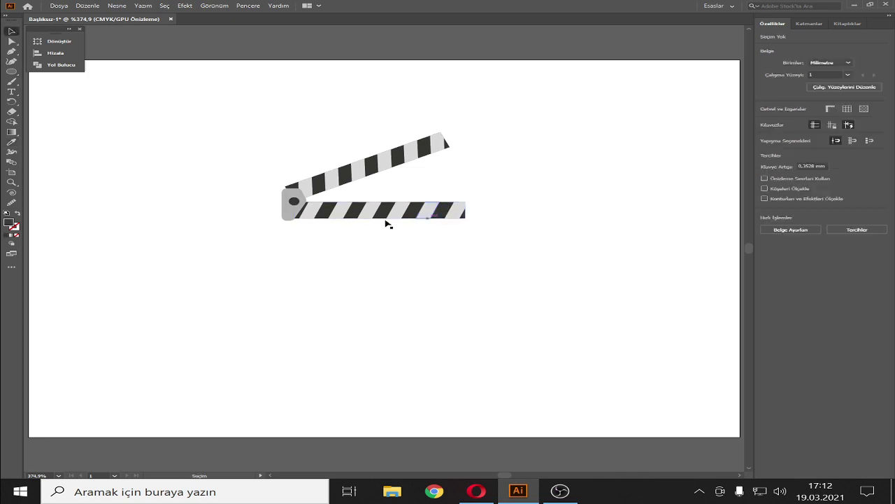
{"action": "left_click", "coordinate": [309, 204]}
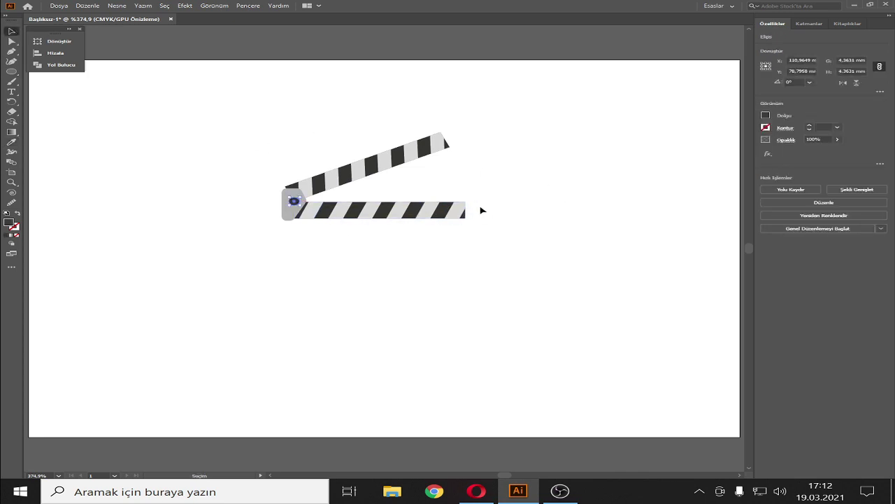
{"action": "key", "text": "Down"}
{"action": "left_click", "coordinate": [572, 184]}
{"action": "key", "text": "ctrl+0"}
{"action": "key", "text": "v"}
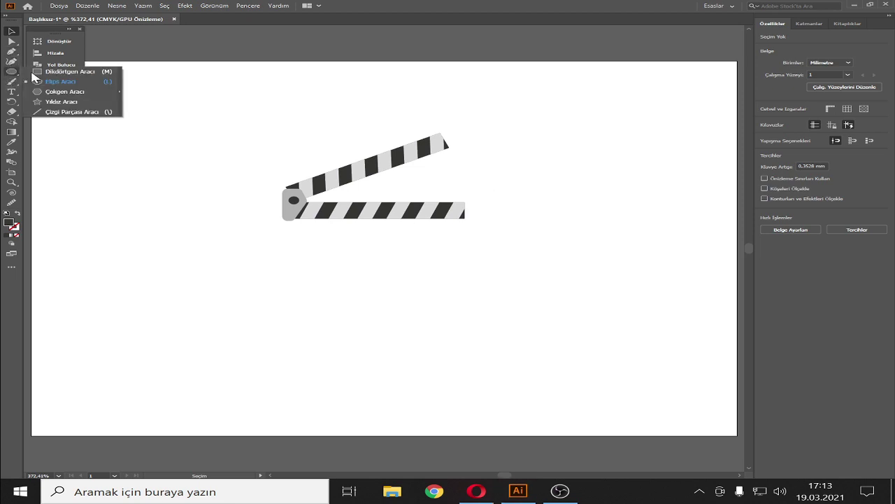
Step: Draw a dark, outline-free 69.354 × 69.354 mm square board beneath the lower striped bar
{"action": "left_click", "coordinate": [11, 71]}
{"action": "left_click", "coordinate": [57, 72]}
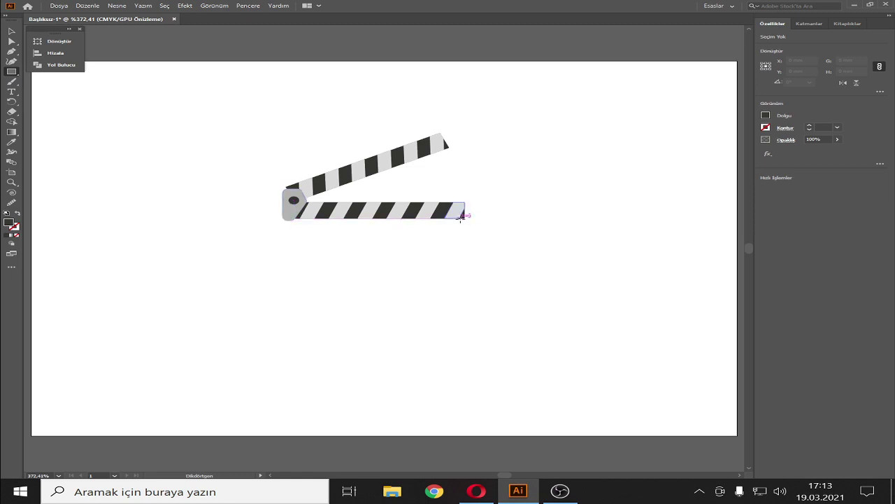
{"action": "mouse_move", "coordinate": [460, 219]}
{"action": "left_mouse_down"}
{"action": "mouse_move", "coordinate": [294, 327]}
{"action": "mouse_move", "coordinate": [294, 306]}
{"action": "left_mouse_up"}
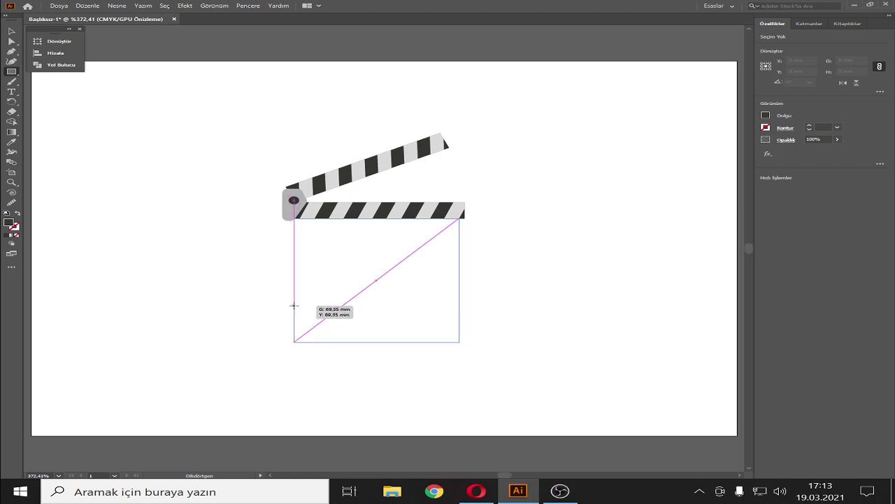
{"action": "left_click_drag", "start_coordinate": [294, 306], "coordinate": [294, 306]}
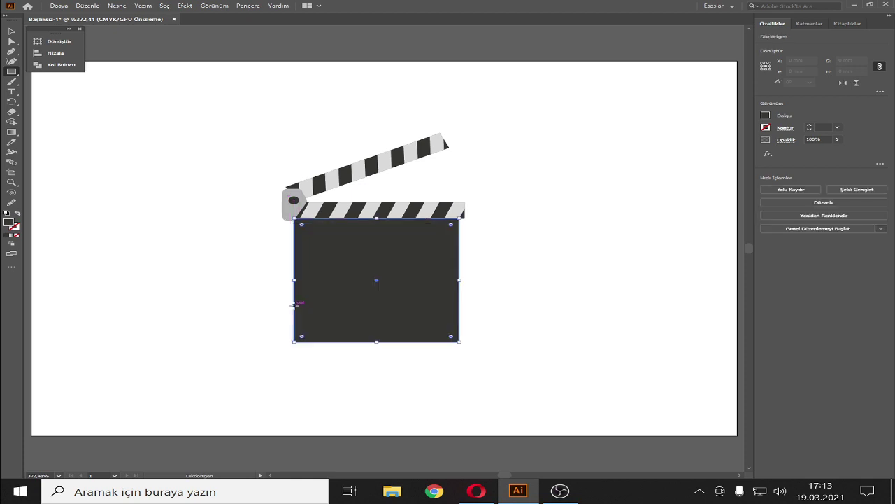
{"action": "left_click", "coordinate": [766, 116]}
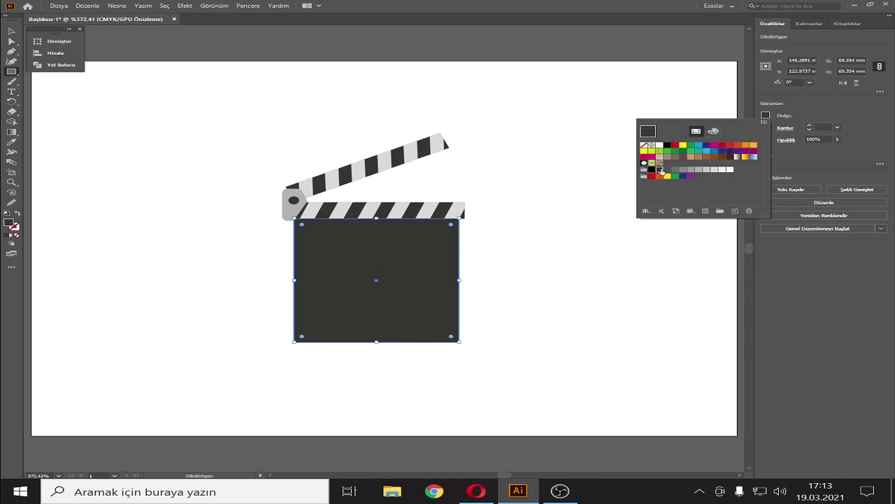
{"action": "left_click", "coordinate": [11, 32]}
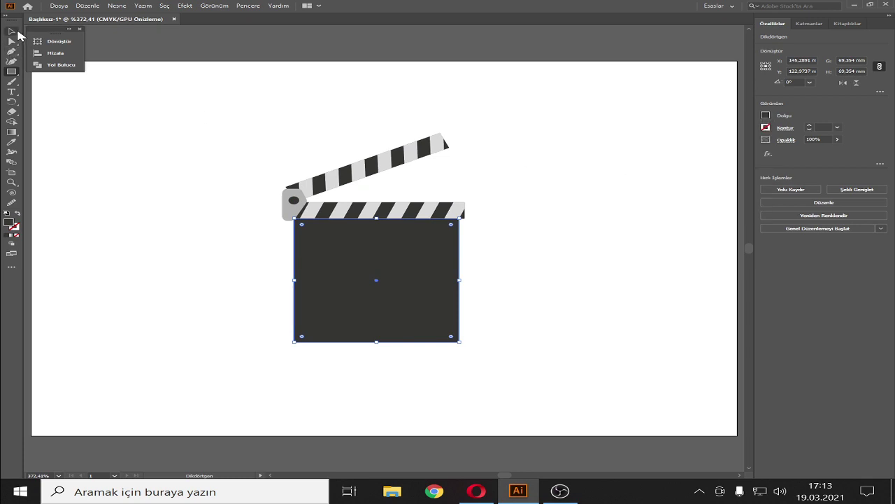
{"action": "left_click", "coordinate": [501, 202]}
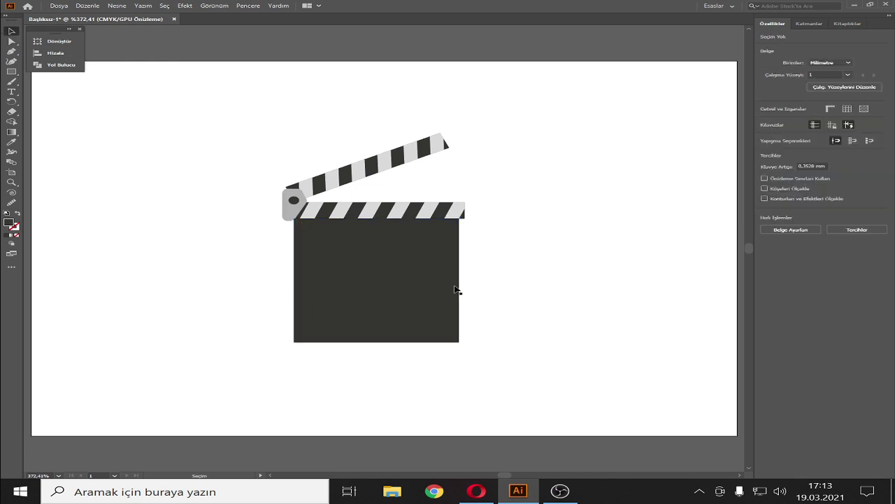
{"action": "left_click", "coordinate": [414, 287]}
Step: Round only the dark board's bottom two corners to about 9.43 mm, keeping the top corners square
{"action": "mouse_move", "coordinate": [455, 340]}
{"action": "left_mouse_down"}
{"action": "mouse_move", "coordinate": [483, 342]}
{"action": "mouse_move", "coordinate": [245, 357]}
{"action": "left_mouse_up"}
{"action": "key", "text": "a"}
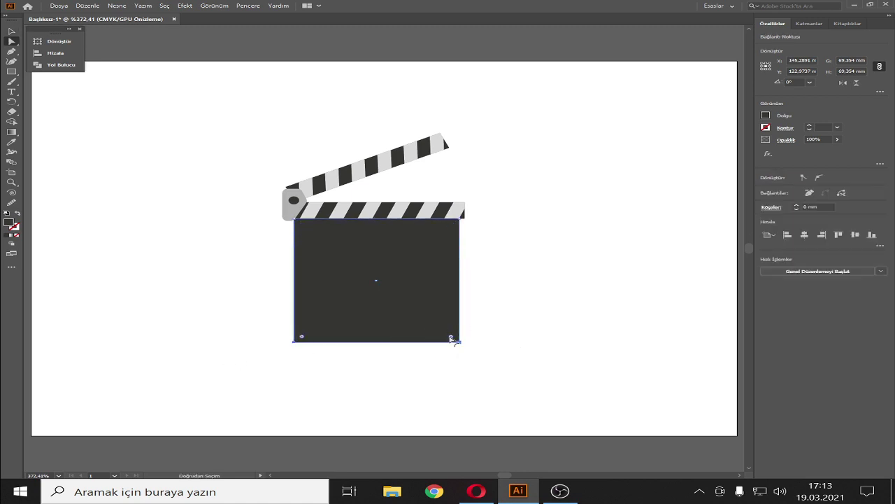
{"action": "left_click_drag", "start_coordinate": [451, 339], "coordinate": [439, 327]}
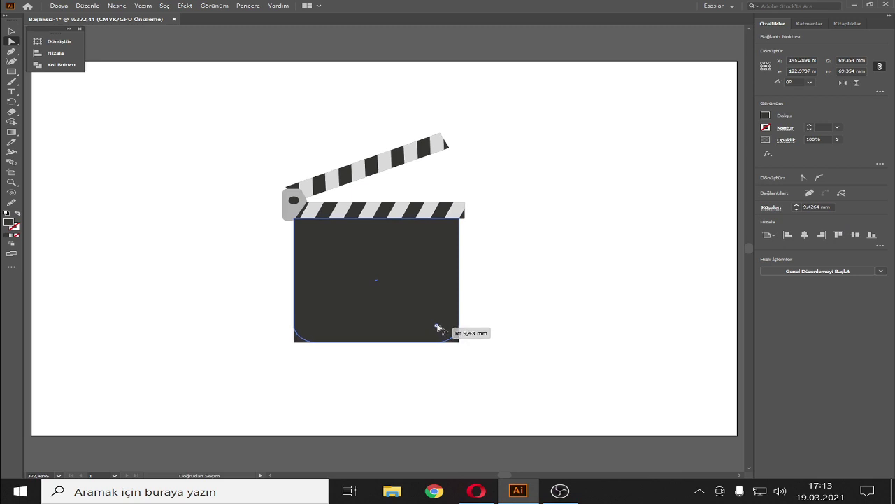
{"action": "left_click", "coordinate": [575, 257]}
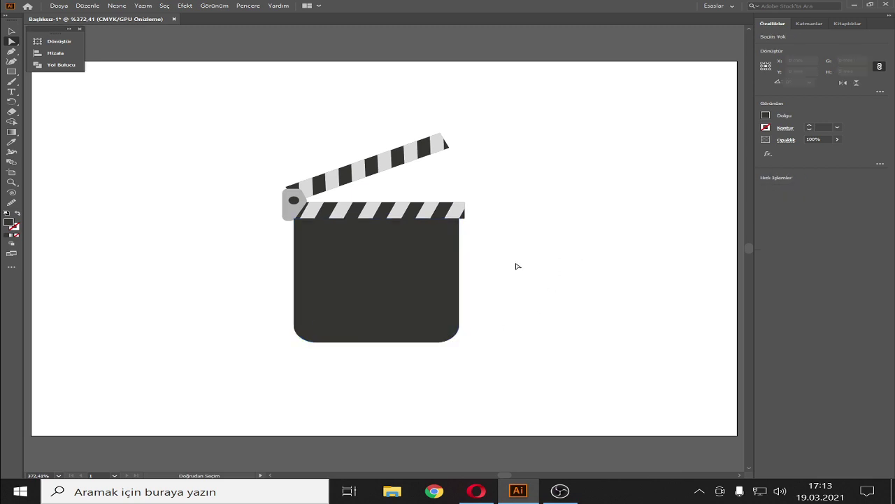
Step: Nudge the dark board up two arrow-key steps and send it behind the striped bar and hinge
{"action": "left_click", "coordinate": [415, 258]}
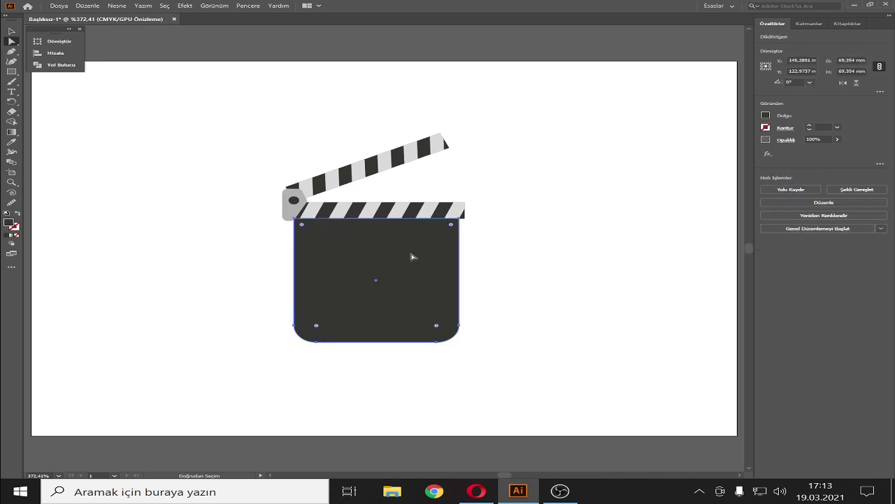
{"action": "key", "text": "Up"}
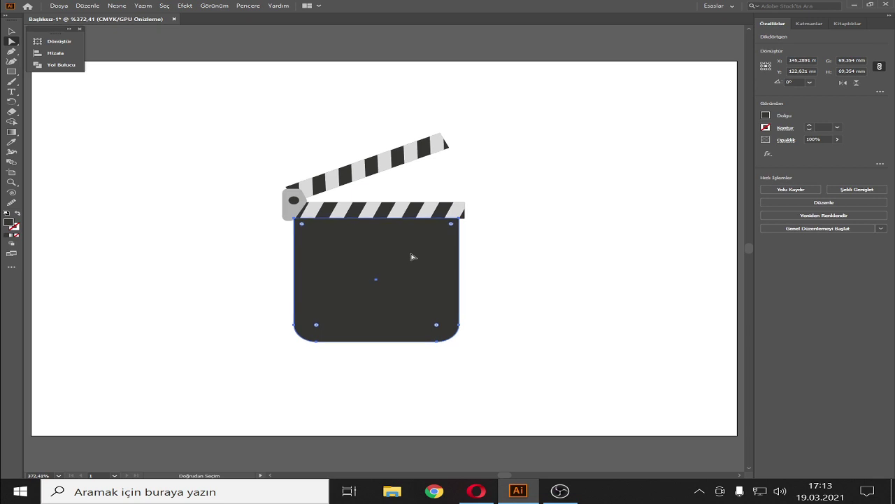
{"action": "key", "text": "Up"}
{"action": "key", "text": "Up"}
{"action": "key", "text": "Up"}
{"action": "key", "text": "Up"}
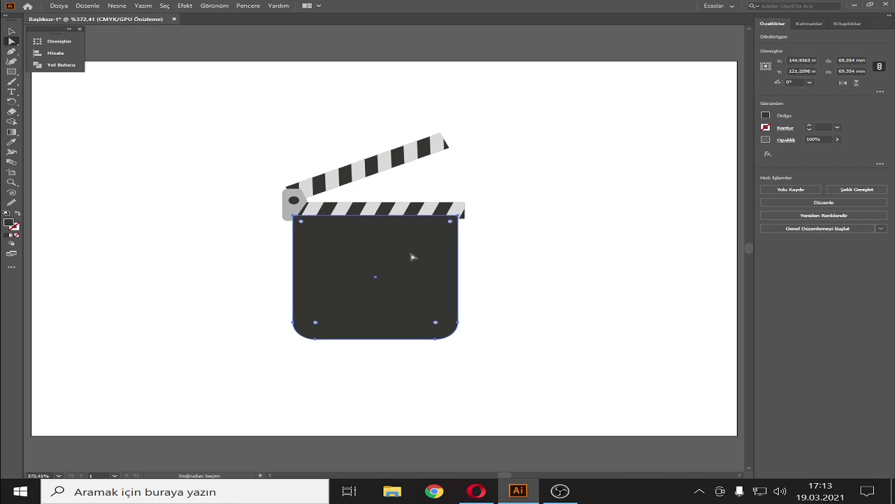
{"action": "right_click", "coordinate": [413, 256]}
{"action": "mouse_move", "coordinate": [453, 193]}
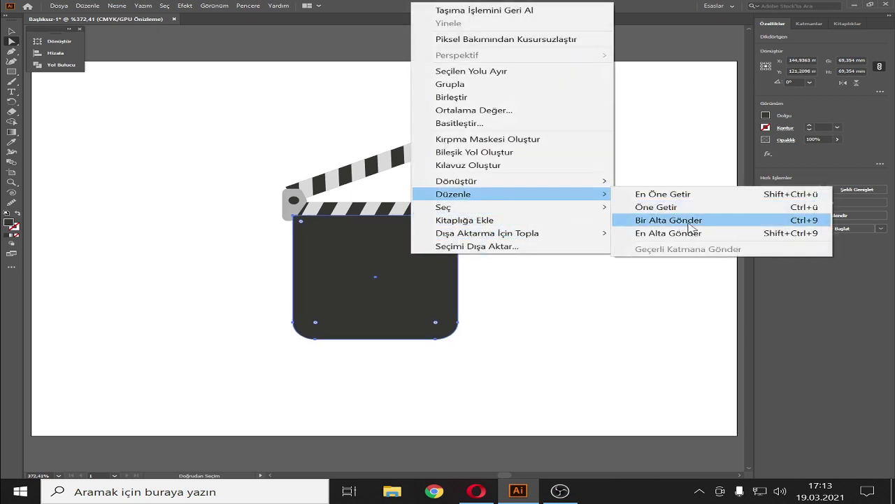
{"action": "left_click", "coordinate": [672, 233]}
{"action": "left_click", "coordinate": [579, 234]}
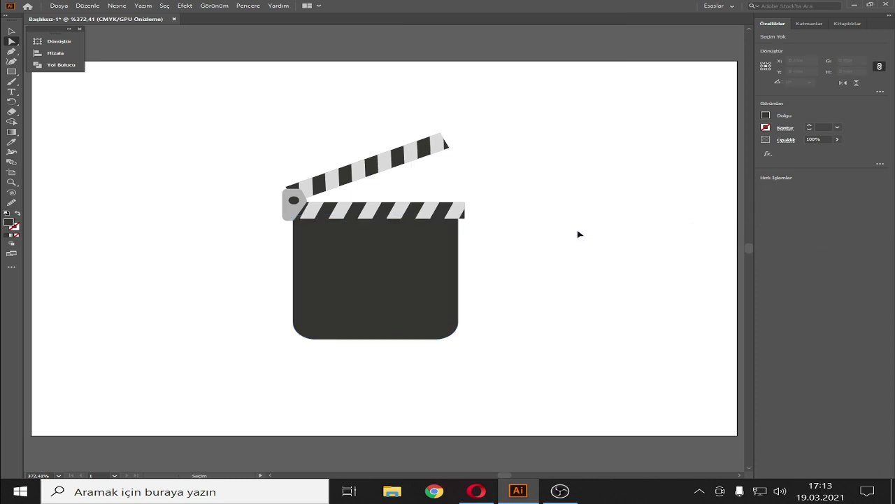
{"action": "key", "text": "ctrl+plus"}
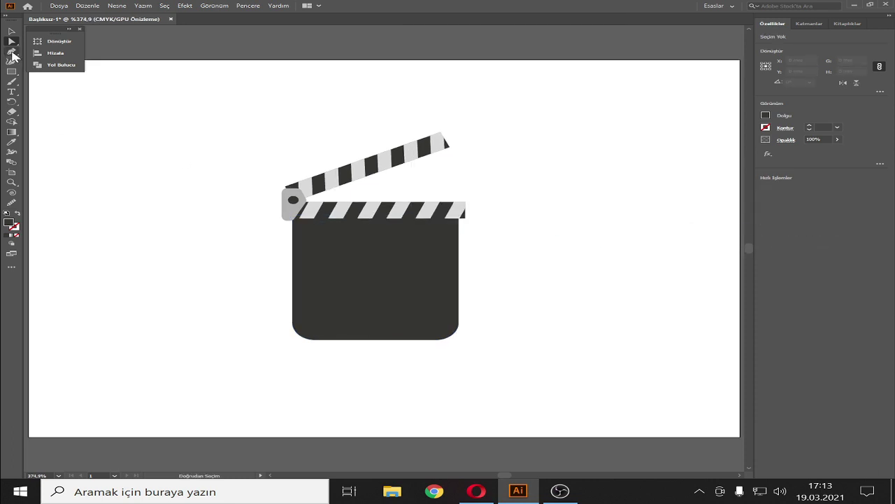
Step: Draw a horizontal line across the upper board with the Pen tool and give it a light grey fill
{"action": "left_click", "coordinate": [11, 51]}
{"action": "left_click", "coordinate": [312, 204]}
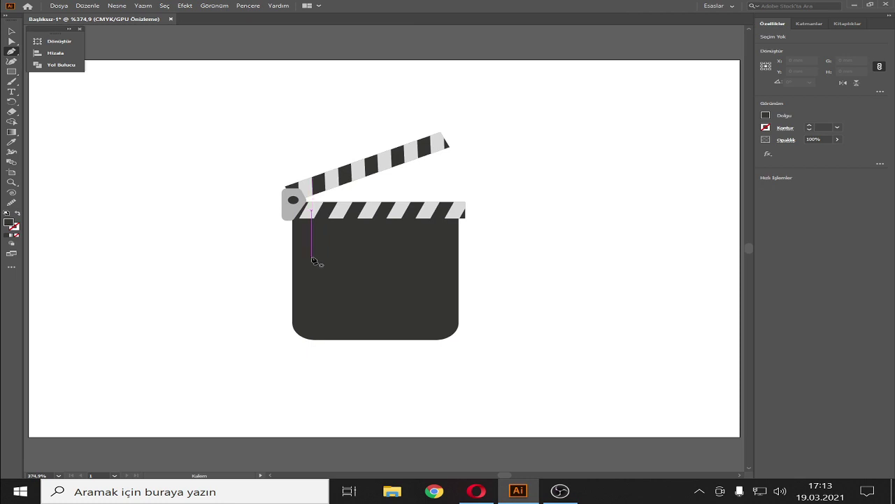
{"action": "left_click", "coordinate": [306, 255]}
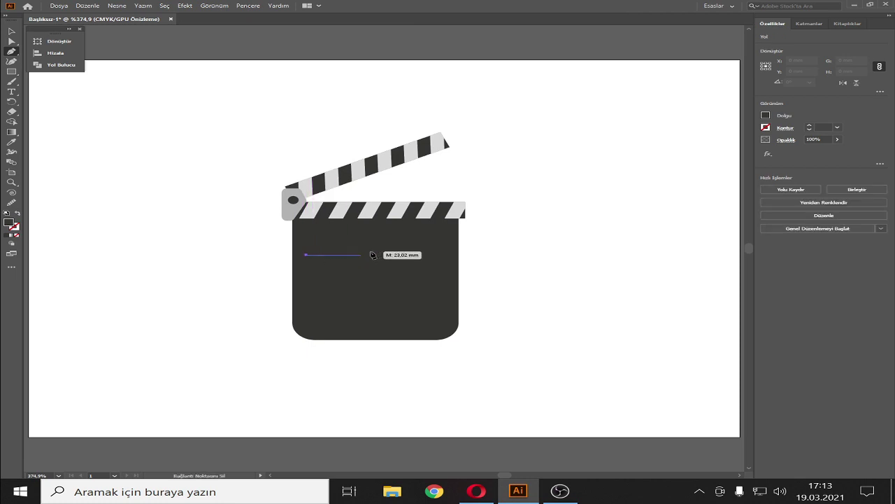
{"action": "left_click", "coordinate": [445, 255]}
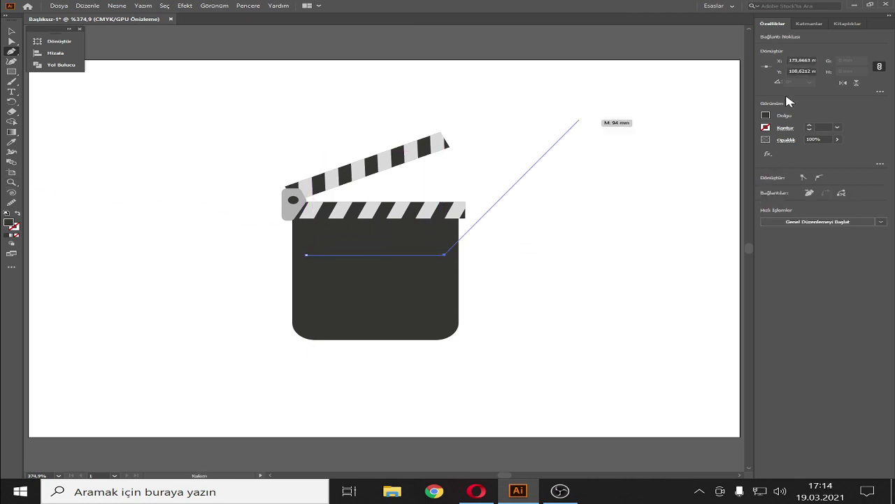
{"action": "left_click", "coordinate": [767, 116]}
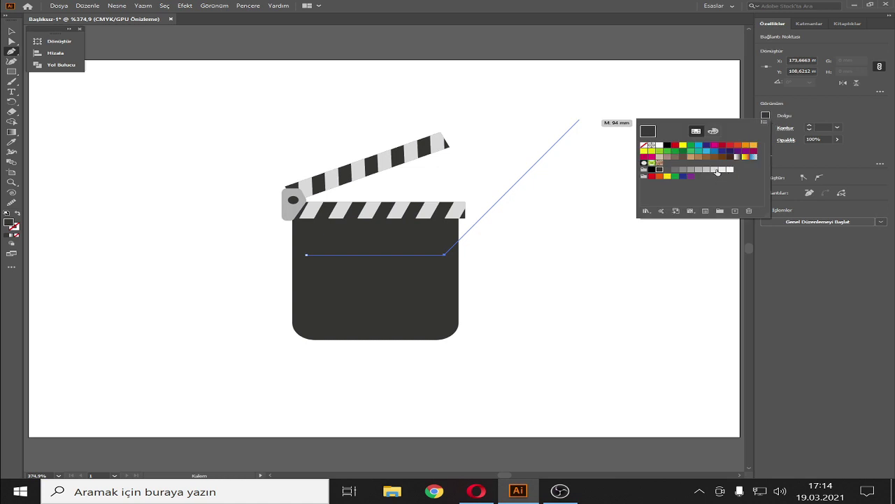
{"action": "left_click", "coordinate": [725, 170]}
Step: Swap fill and stroke so the line becomes a light grey 7 pt stroke with round caps
{"action": "left_click", "coordinate": [12, 32]}
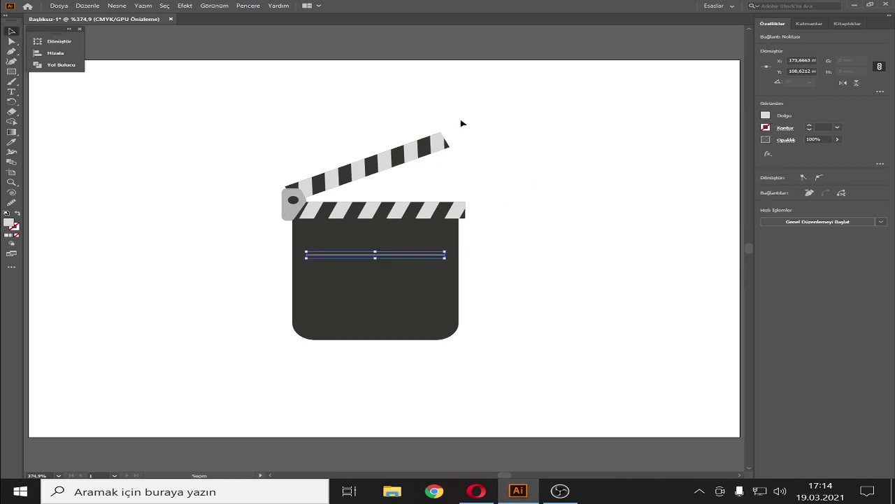
{"action": "left_click", "coordinate": [590, 126]}
{"action": "left_click", "coordinate": [435, 255]}
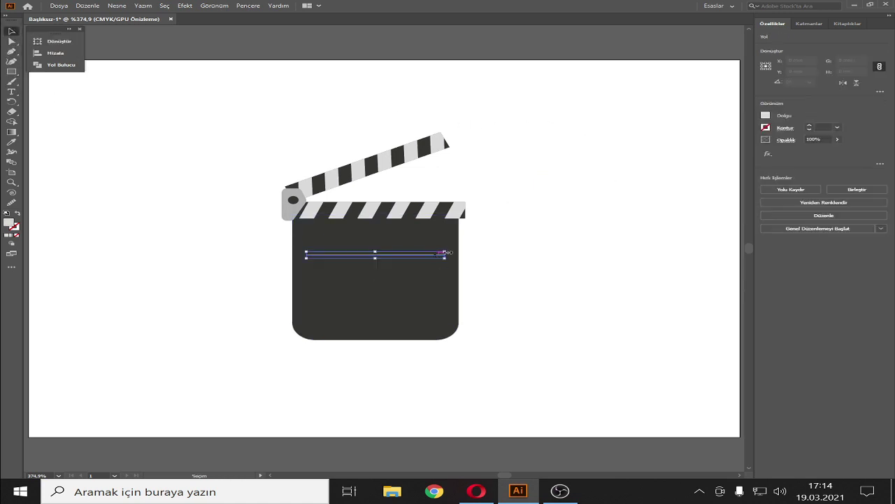
{"action": "left_click", "coordinate": [19, 213]}
{"action": "left_click", "coordinate": [810, 125]}
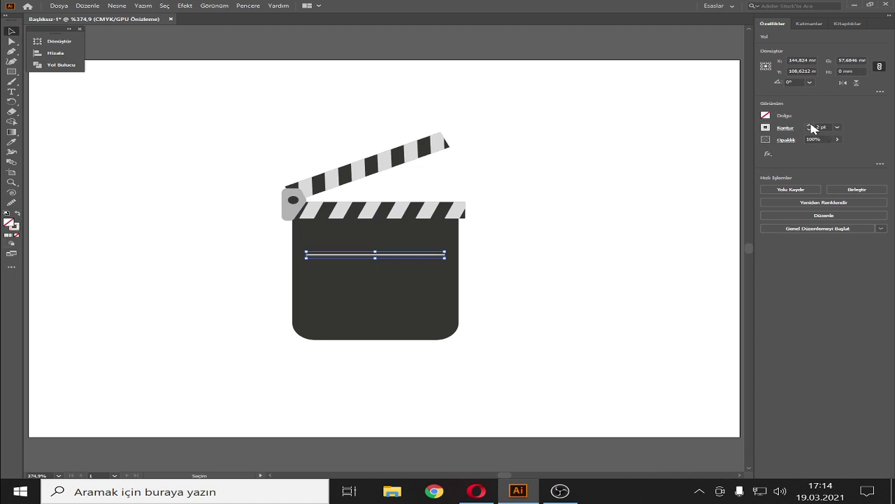
{"action": "left_click", "coordinate": [809, 126]}
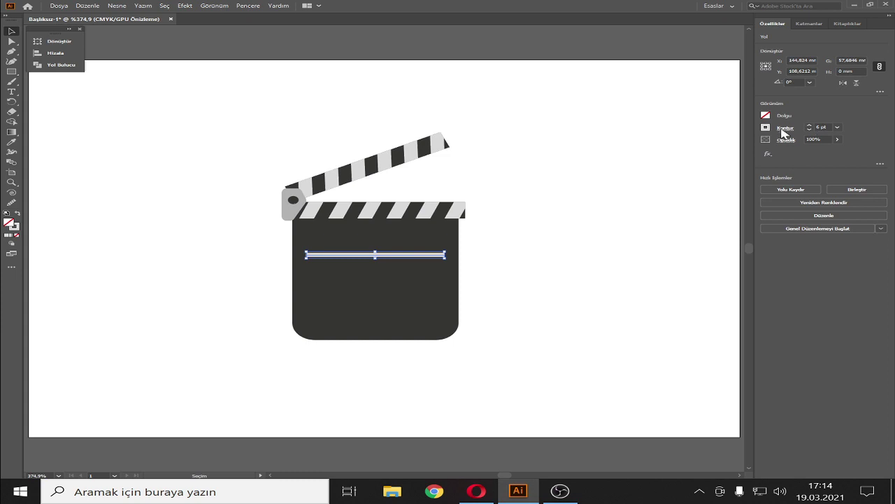
{"action": "left_click", "coordinate": [783, 130]}
{"action": "left_click", "coordinate": [726, 150]}
{"action": "left_click", "coordinate": [810, 126]}
Step: Pull the grey line's right end in slightly to even the margins
{"action": "left_click", "coordinate": [605, 228]}
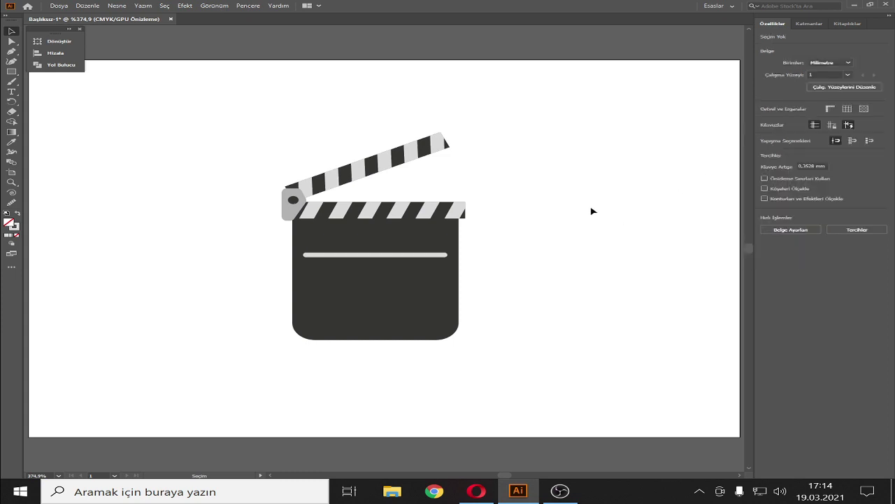
{"action": "left_click", "coordinate": [440, 255]}
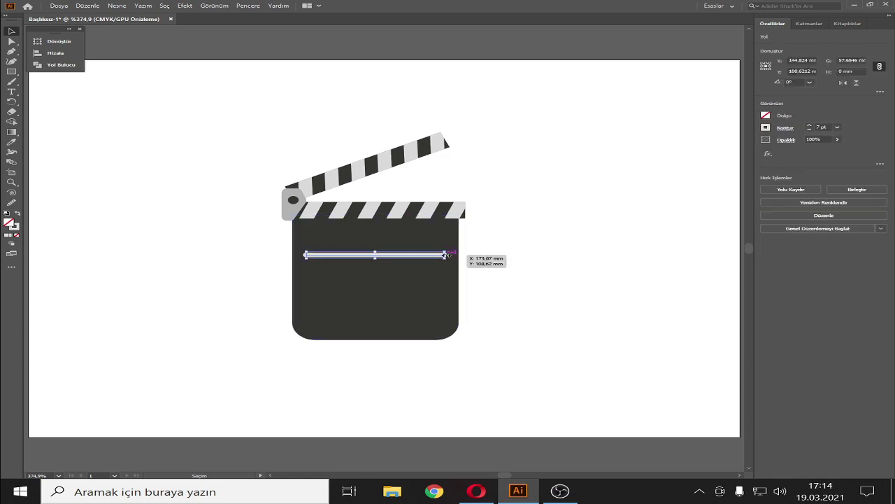
{"action": "left_click_drag", "start_coordinate": [445, 254], "coordinate": [441, 256]}
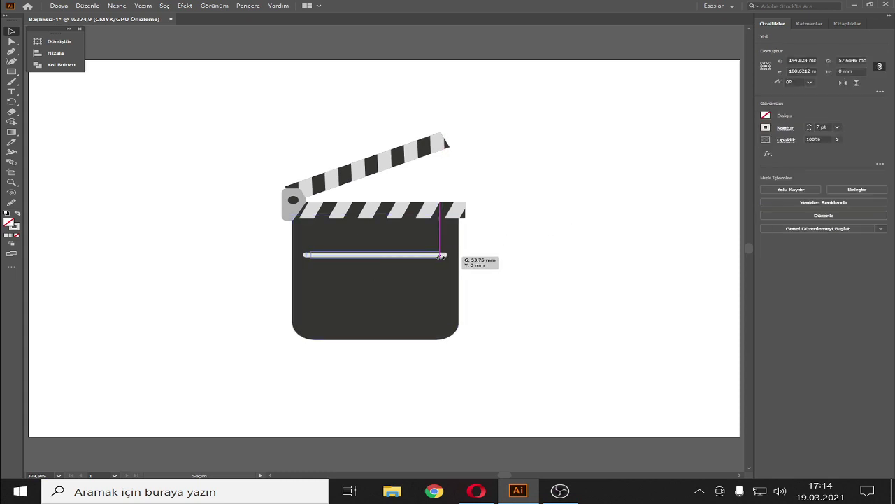
{"action": "left_click", "coordinate": [587, 243]}
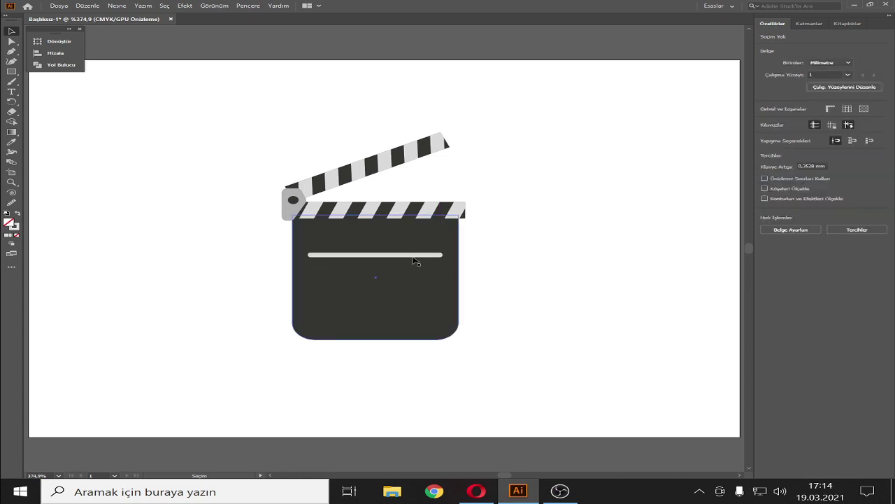
Step: Alt-drag a copy of the grey line lower on the board and draw a short left tick above the upper line
{"action": "left_click_drag", "start_coordinate": [414, 263], "coordinate": [408, 295]}
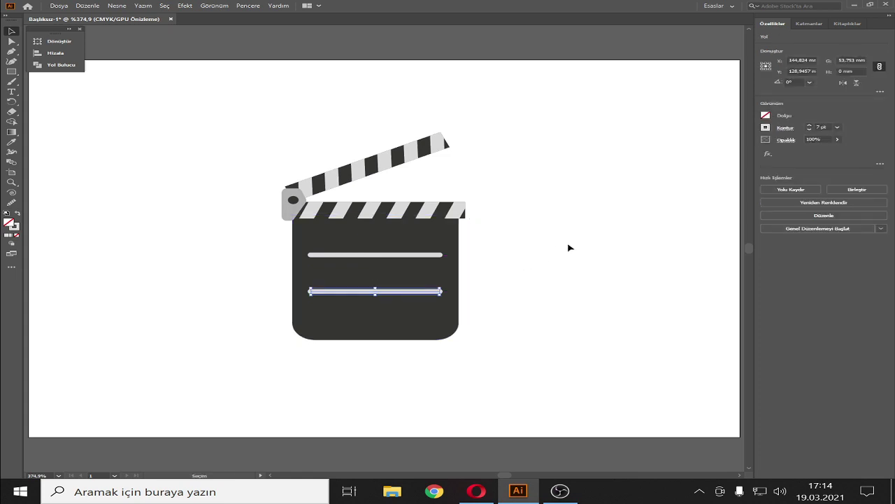
{"action": "left_click", "coordinate": [508, 254]}
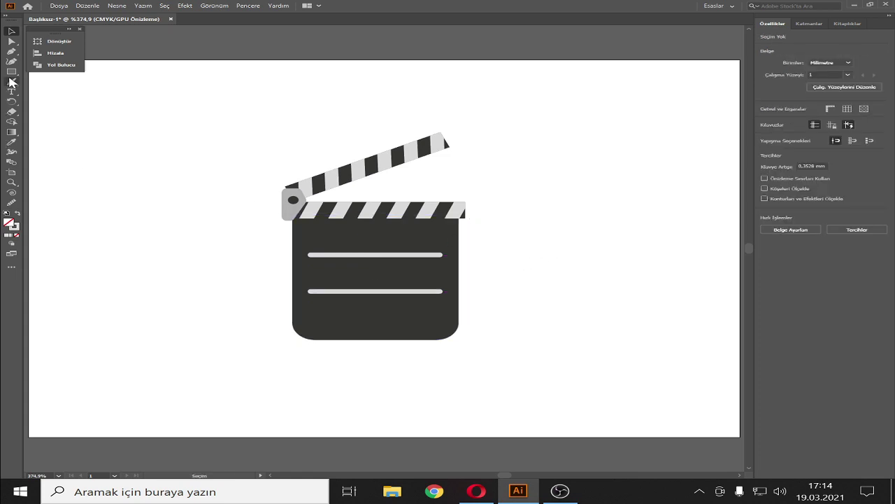
{"action": "left_click", "coordinate": [11, 51]}
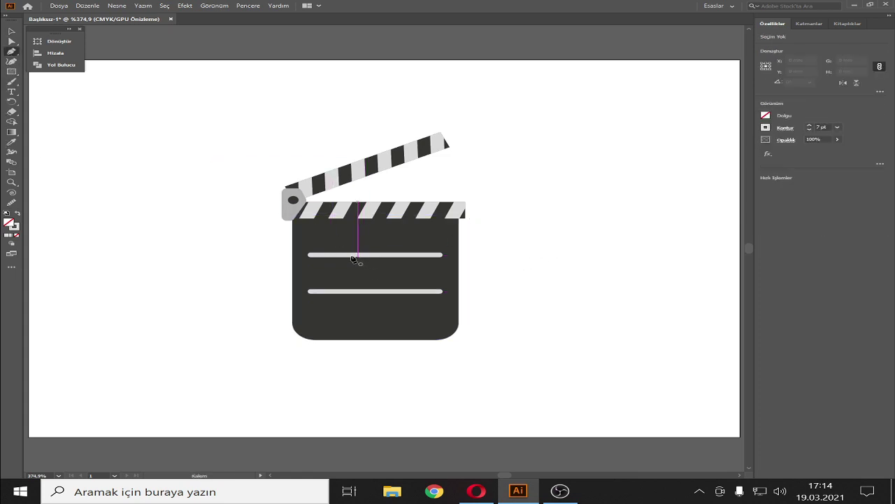
{"action": "left_click", "coordinate": [351, 254]}
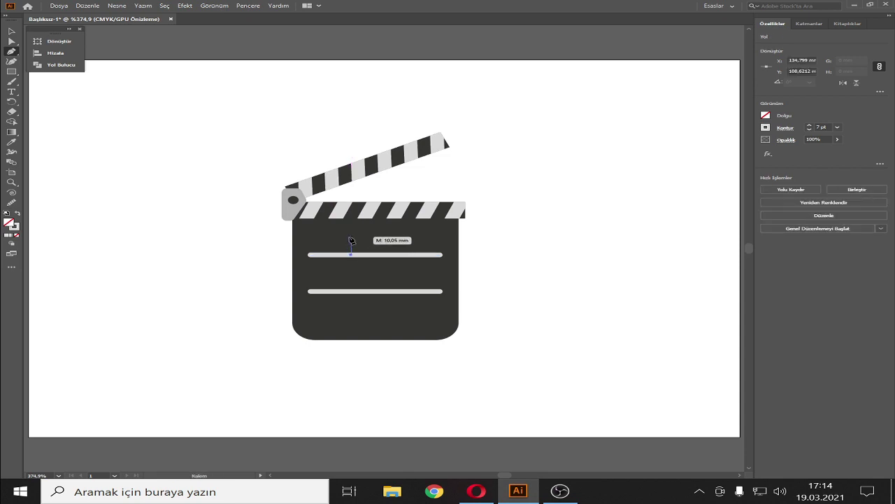
{"action": "left_click", "coordinate": [351, 238]}
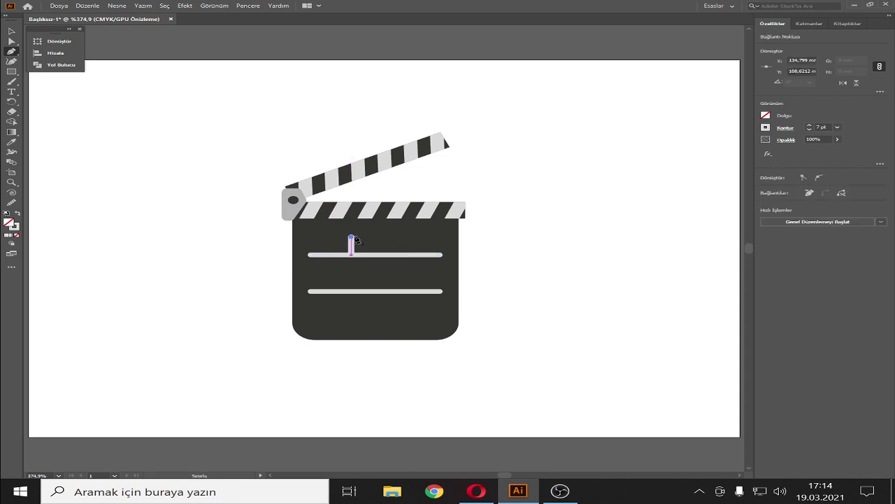
{"action": "left_click", "coordinate": [11, 31]}
{"action": "left_click", "coordinate": [631, 206]}
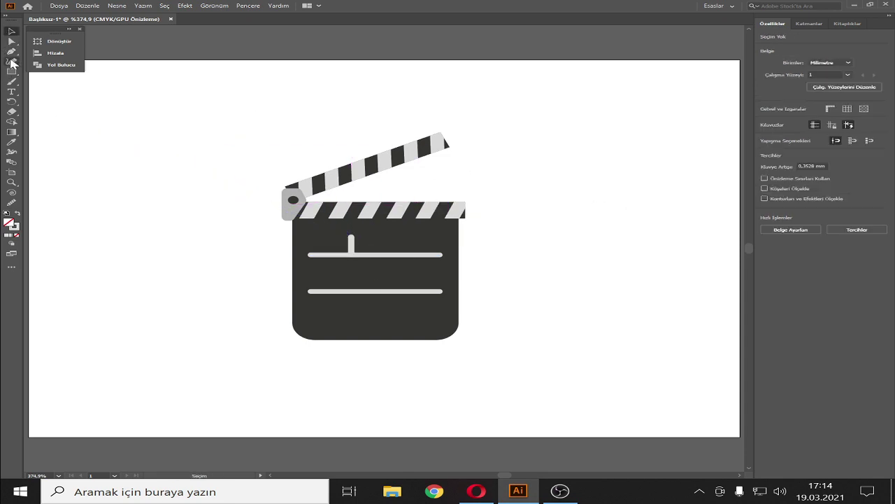
Step: Draw a second short vertical tick rising from the upper line, then select all the clapperboard pieces
{"action": "key", "text": "p"}
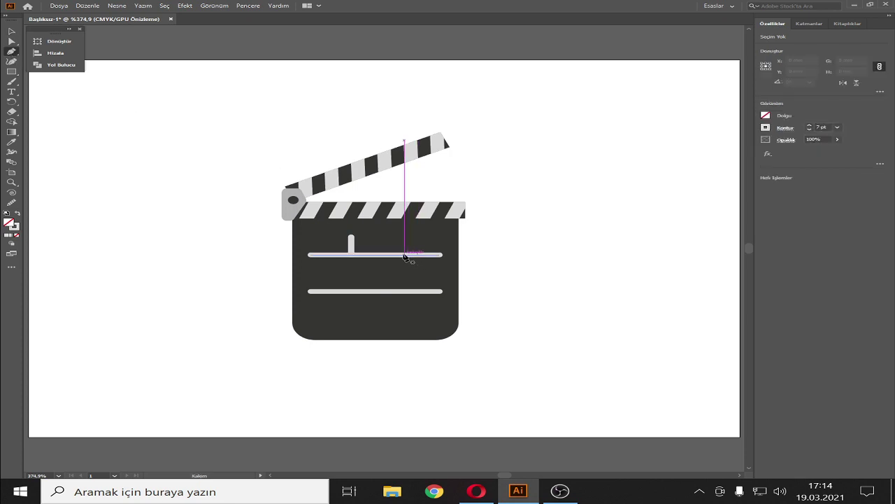
{"action": "left_click", "coordinate": [403, 255]}
{"action": "left_click", "coordinate": [404, 240]}
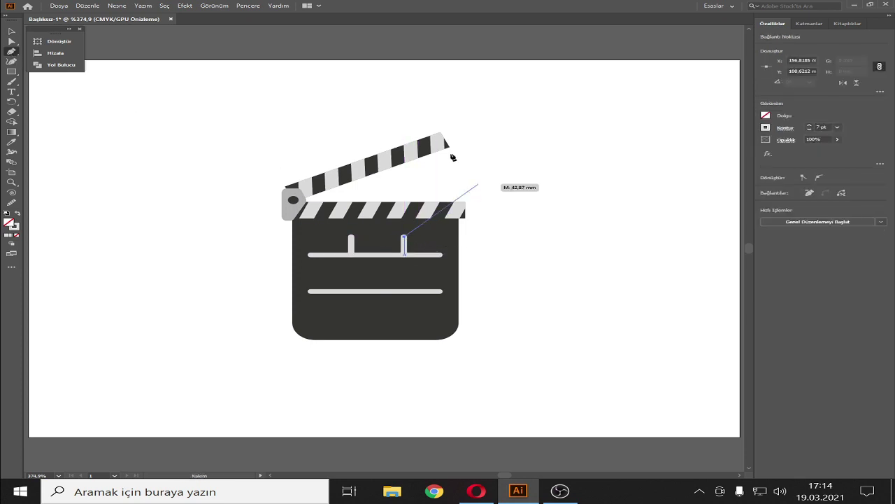
{"action": "key", "text": "v"}
{"action": "left_click", "coordinate": [610, 166]}
{"action": "left_click_drag", "start_coordinate": [532, 101], "coordinate": [218, 354]}
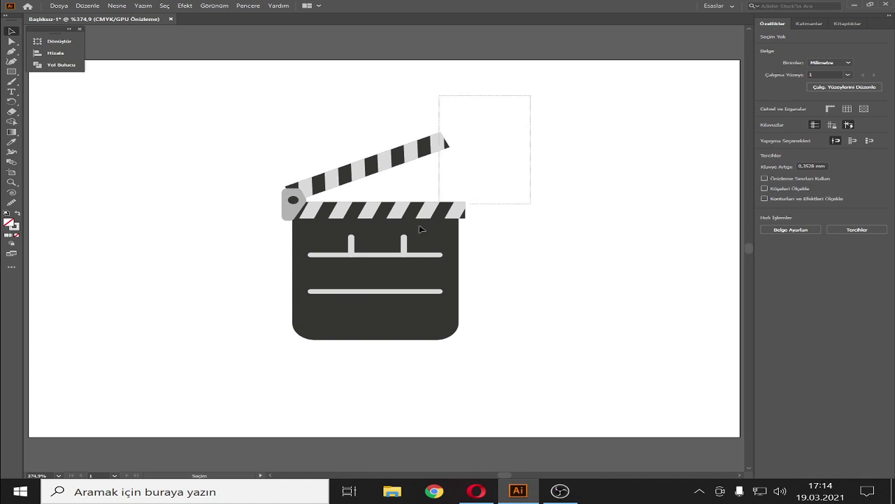
Step: Select both ticks and both grey lines on the board
{"action": "left_click", "coordinate": [592, 301]}
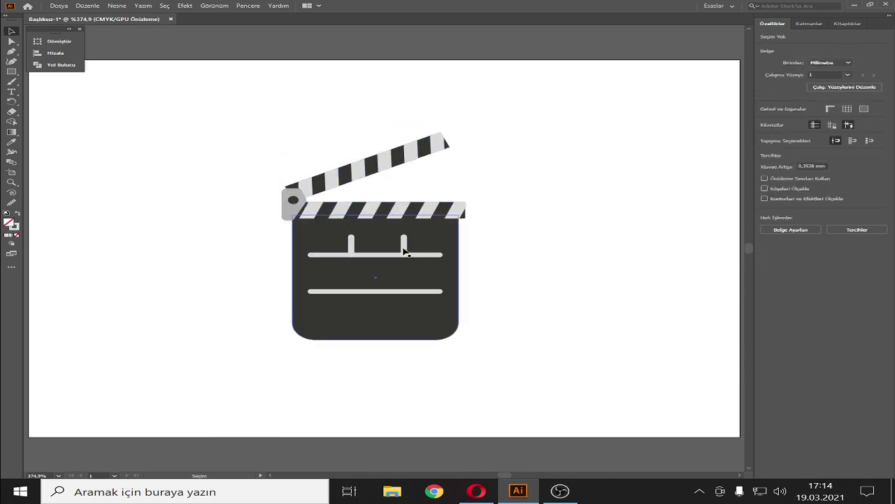
{"action": "left_click", "coordinate": [405, 244]}
{"action": "left_click", "coordinate": [498, 254]}
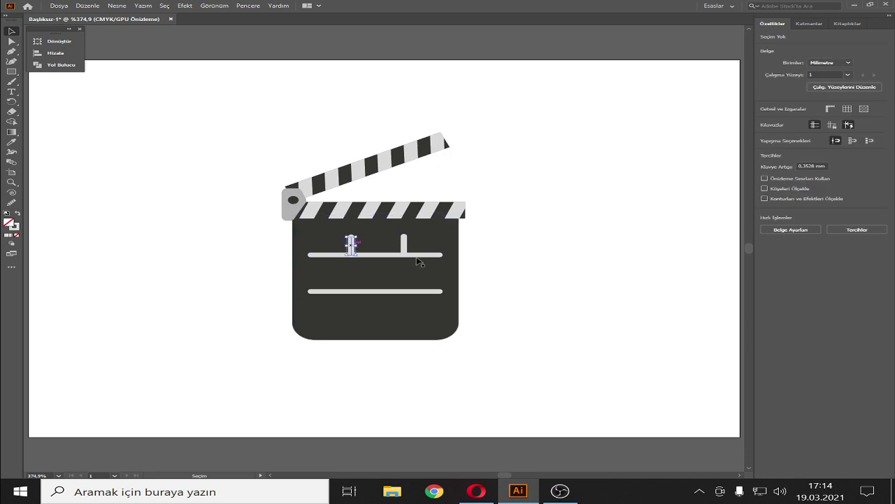
{"action": "left_click", "coordinate": [351, 245]}
{"action": "left_click", "coordinate": [405, 245], "text": "shift"}
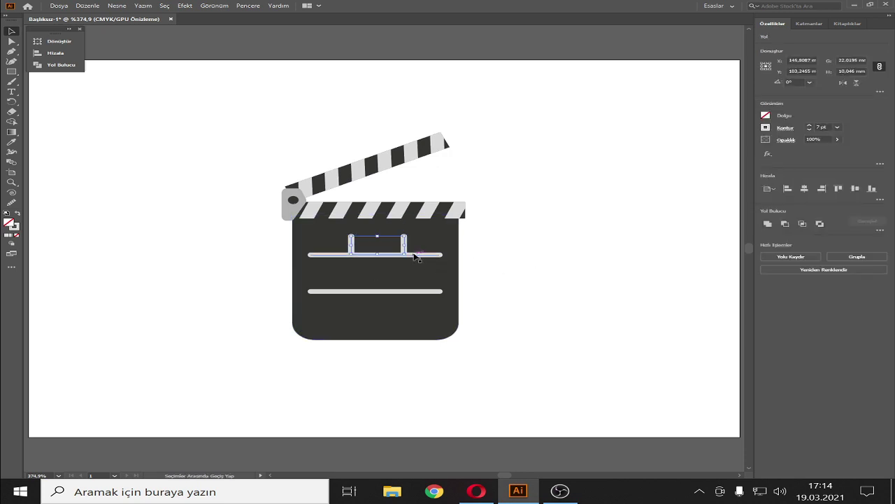
{"action": "left_click", "coordinate": [420, 291], "text": "shift"}
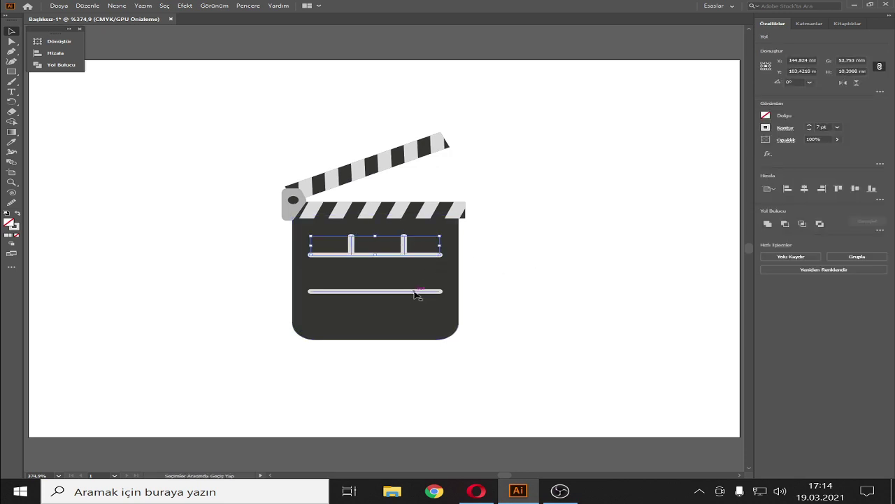
Step: Expand the lines and ticks into filled shapes and unite them with Pathfinder
{"action": "left_click", "coordinate": [116, 6]}
{"action": "left_click", "coordinate": [176, 142]}
{"action": "left_click", "coordinate": [419, 295]}
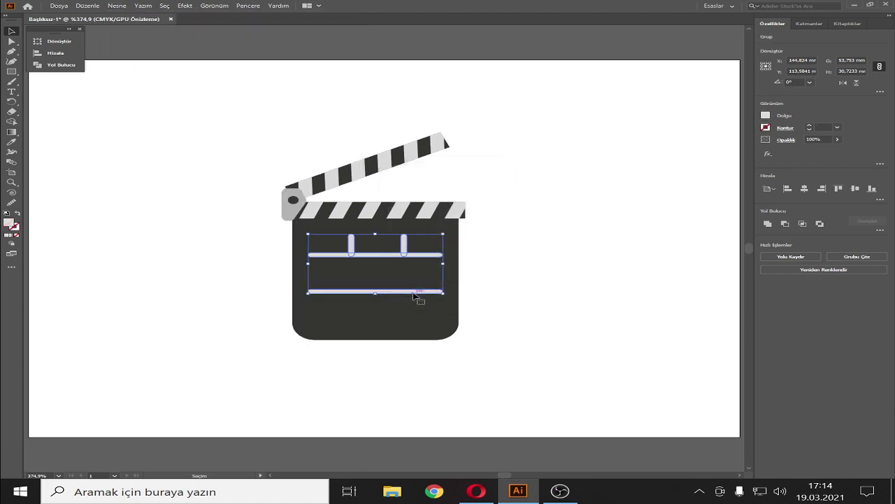
{"action": "left_click", "coordinate": [56, 66]}
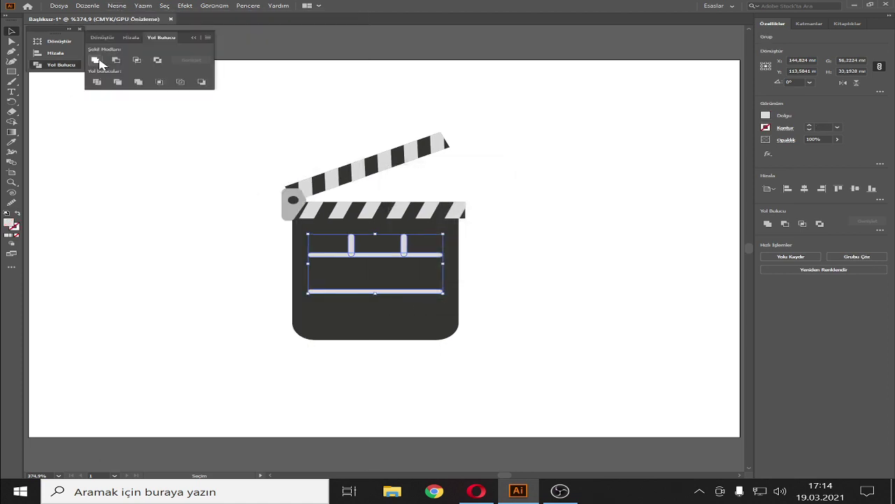
{"action": "left_click", "coordinate": [196, 38]}
Step: Marquee-select every clapperboard piece, group them with Ctrl+G, and fit the view to check the group
{"action": "left_click", "coordinate": [543, 146]}
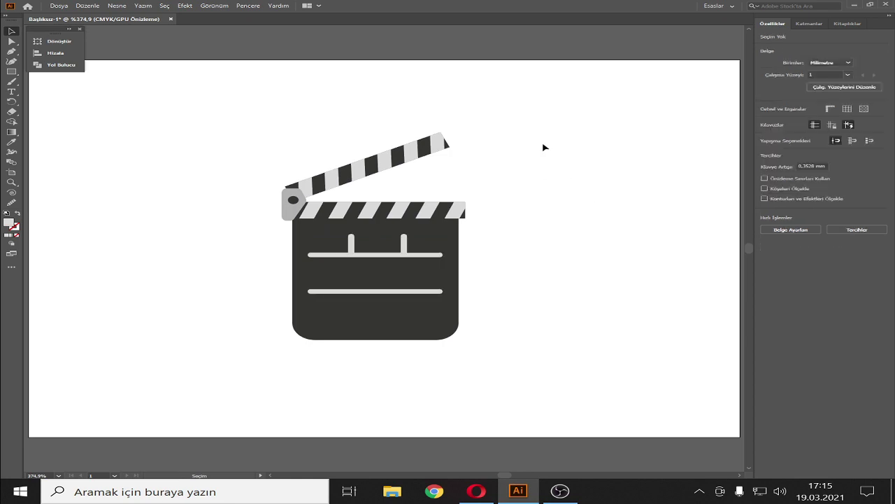
{"action": "mouse_move", "coordinate": [550, 93]}
{"action": "left_mouse_down"}
{"action": "mouse_move", "coordinate": [236, 391]}
{"action": "mouse_move", "coordinate": [252, 375]}
{"action": "left_mouse_up"}
{"action": "key", "text": "ctrl+g"}
{"action": "left_click", "coordinate": [574, 192]}
{"action": "key", "text": "ctrl+0"}
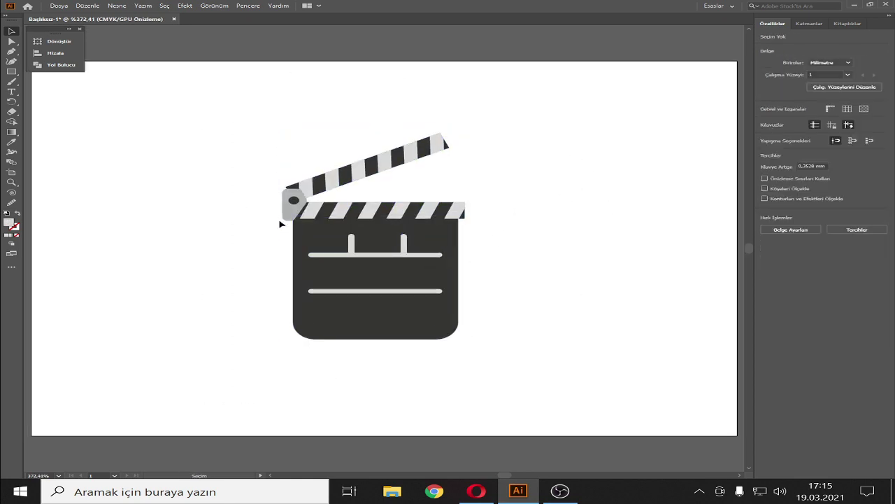
{"action": "left_click", "coordinate": [282, 221]}
{"action": "left_click", "coordinate": [147, 165]}
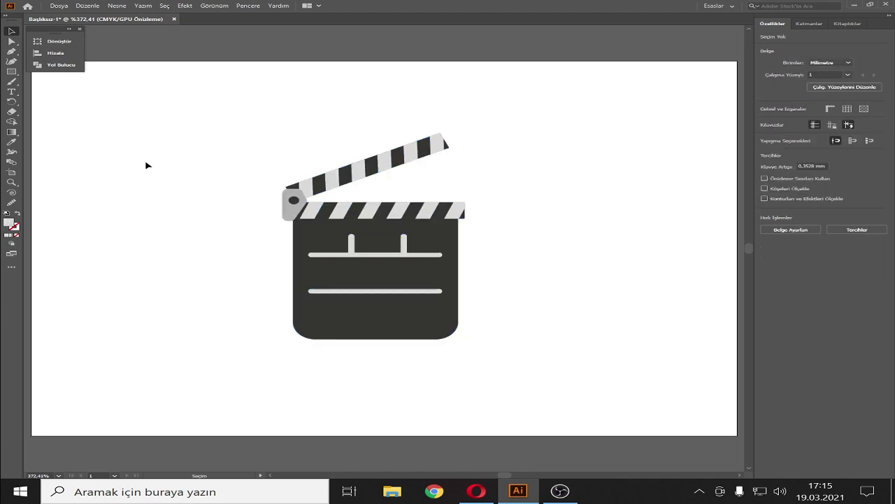